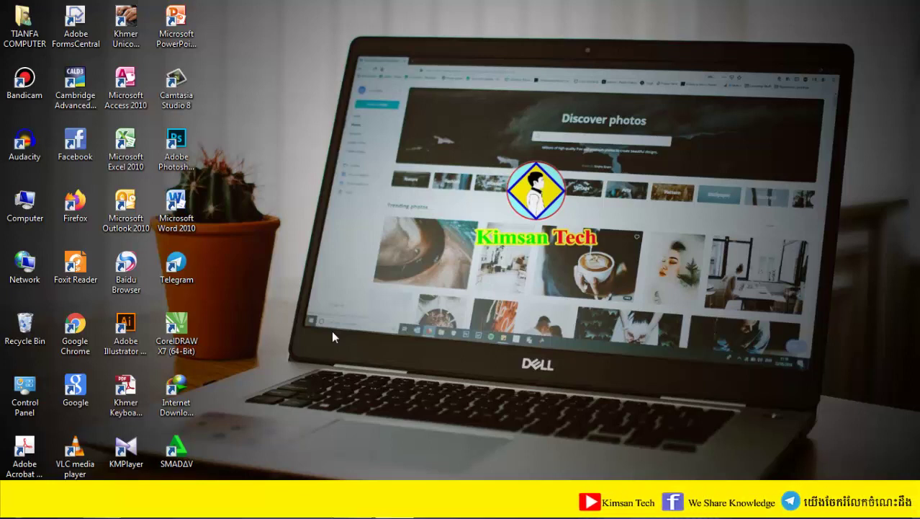
- Open the Basic Computer1 PDF from Disk (D:) in Adobe Acrobat Pro
{"action": "left_click", "coordinate": [101, 508]}
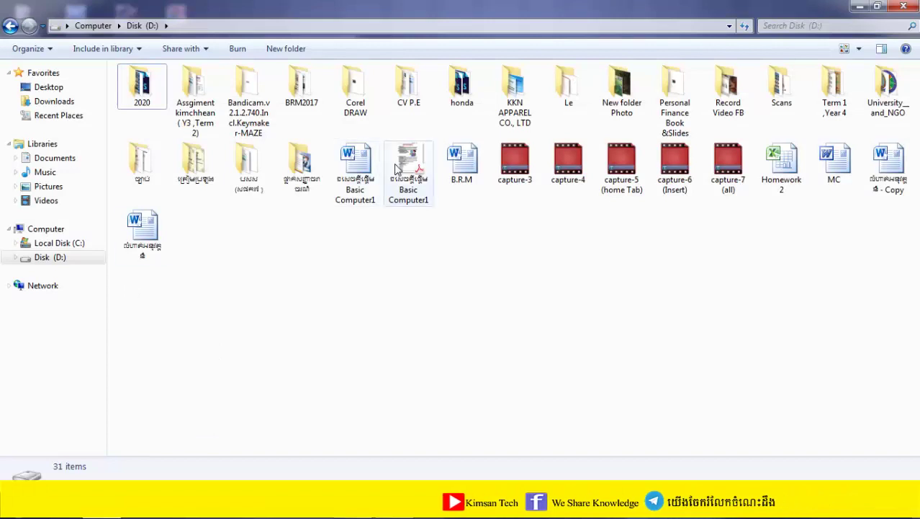
{"action": "left_click", "coordinate": [407, 165]}
{"action": "right_click", "coordinate": [407, 166]}
{"action": "left_click", "coordinate": [461, 167]}
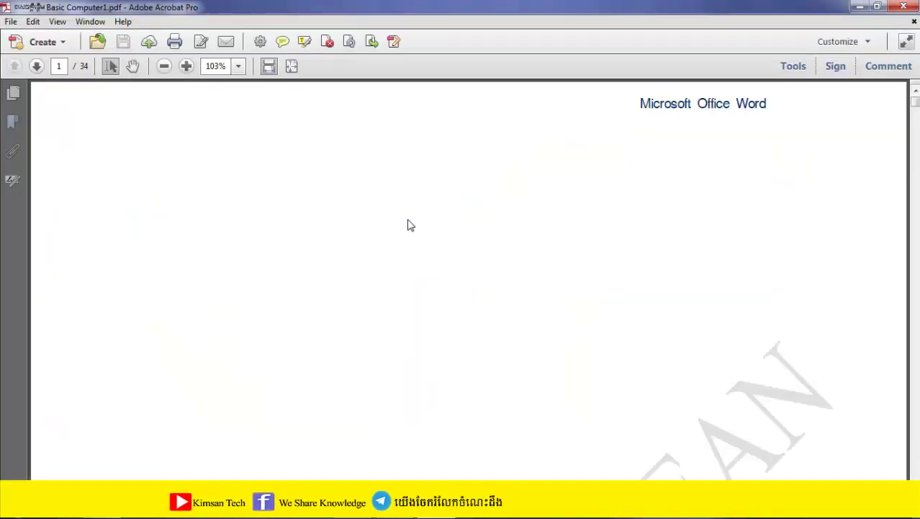
- Scroll through the PDF to the annotated Word screenshot on page 5, then close Acrobat
{"action": "scroll", "coordinate": [468, 231], "scroll_direction": "down", "scroll_amount": 1}
{"action": "scroll", "coordinate": [504, 234], "scroll_direction": "down", "scroll_amount": 4}
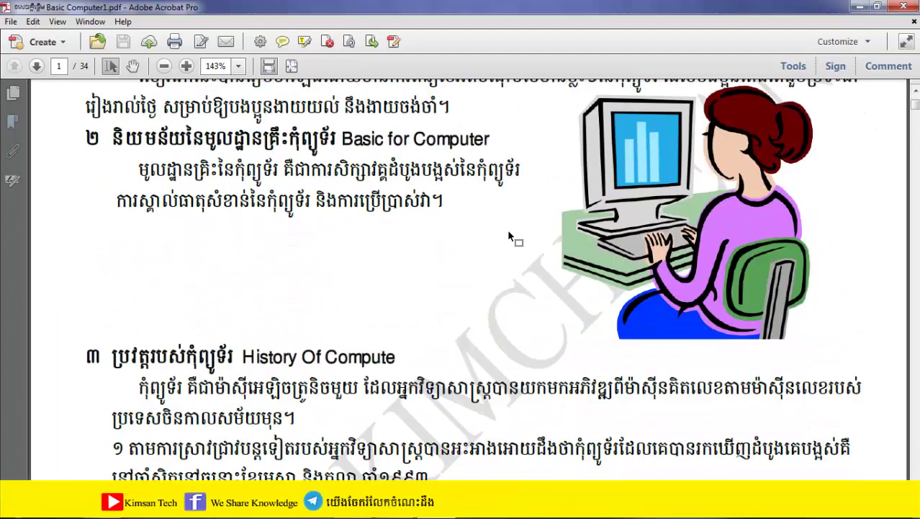
{"action": "scroll", "coordinate": [504, 267], "scroll_direction": "down", "scroll_amount": 5}
{"action": "scroll", "coordinate": [497, 274], "scroll_direction": "down", "scroll_amount": 5}
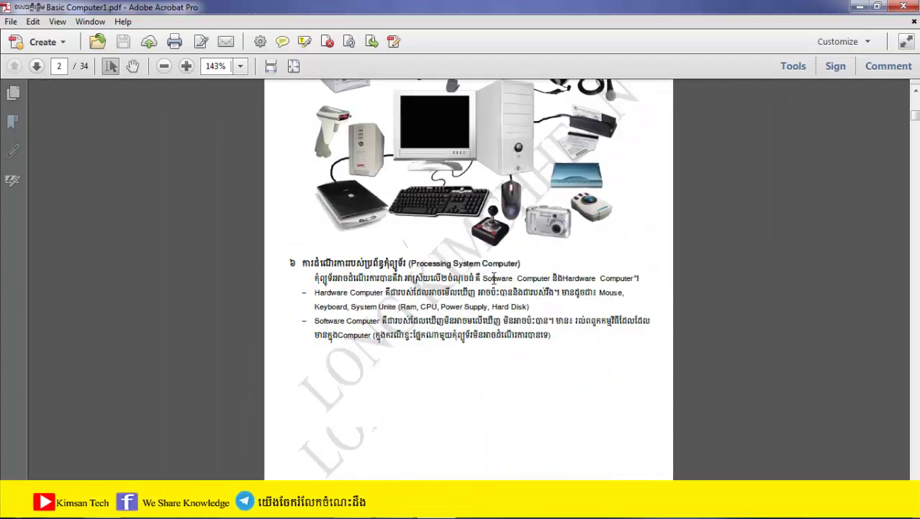
{"action": "scroll", "coordinate": [493, 277], "scroll_direction": "down", "scroll_amount": 1}
{"action": "scroll", "coordinate": [494, 281], "scroll_direction": "down", "scroll_amount": 5}
{"action": "scroll", "coordinate": [493, 263], "scroll_direction": "down", "scroll_amount": 3}
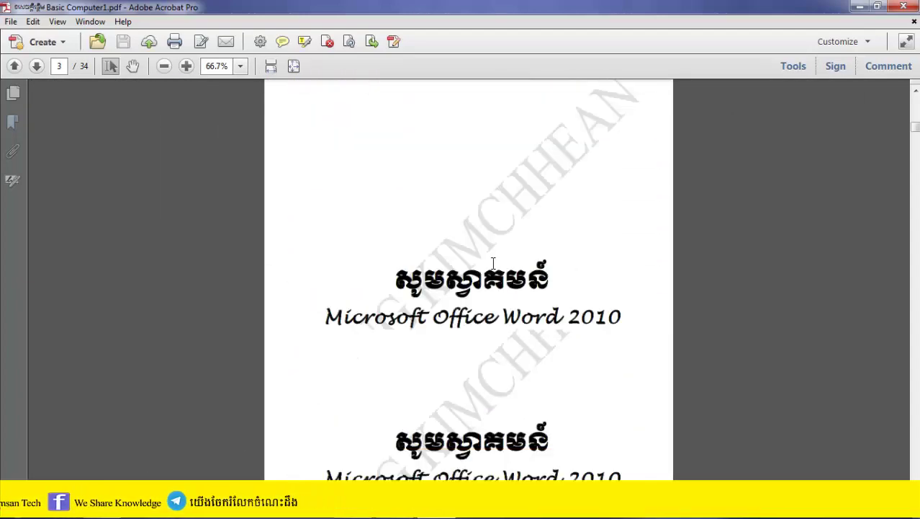
{"action": "scroll", "coordinate": [493, 262], "scroll_direction": "down", "scroll_amount": 3}
{"action": "scroll", "coordinate": [493, 263], "scroll_direction": "down", "scroll_amount": 2}
{"action": "scroll", "coordinate": [497, 268], "scroll_direction": "down", "scroll_amount": 2}
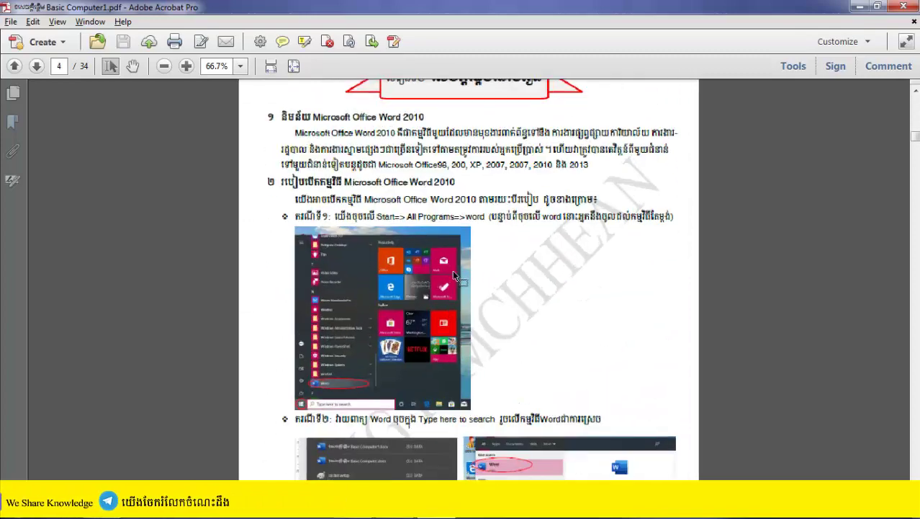
{"action": "scroll", "coordinate": [454, 276], "scroll_direction": "up", "scroll_amount": 2, "text": "ctrl"}
{"action": "scroll", "coordinate": [452, 266], "scroll_direction": "down", "scroll_amount": 5}
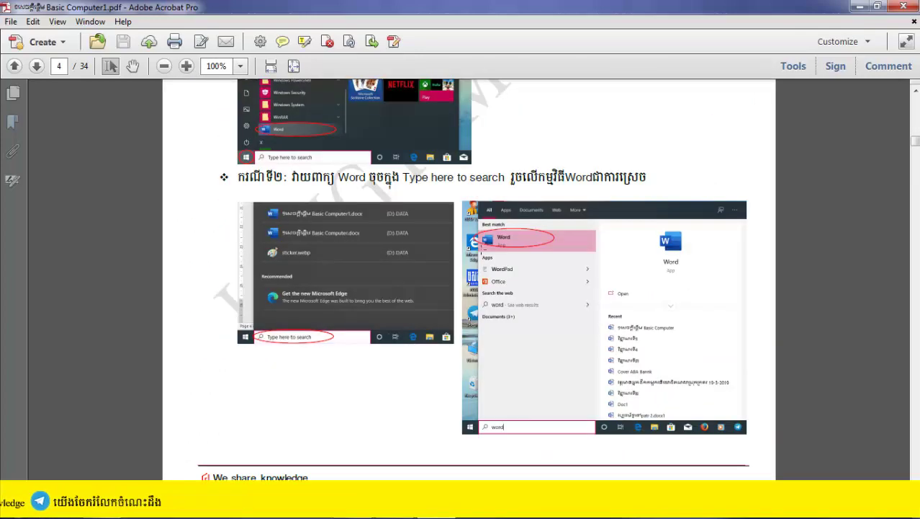
{"action": "scroll", "coordinate": [468, 280], "scroll_direction": "down", "scroll_amount": 3}
{"action": "scroll", "coordinate": [468, 281], "scroll_direction": "down", "scroll_amount": 3}
{"action": "scroll", "coordinate": [468, 281], "scroll_direction": "down", "scroll_amount": 2}
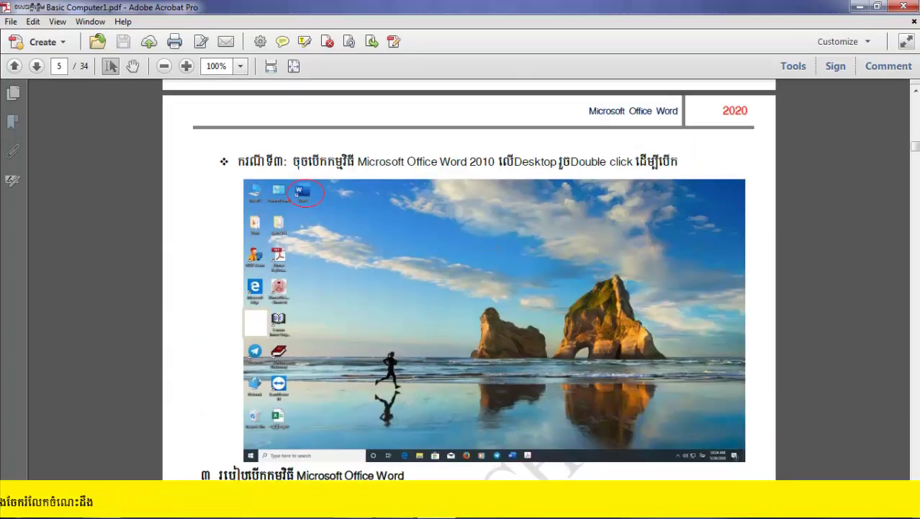
{"action": "scroll", "coordinate": [479, 243], "scroll_direction": "down", "scroll_amount": 3}
{"action": "scroll", "coordinate": [478, 243], "scroll_direction": "down", "scroll_amount": 4}
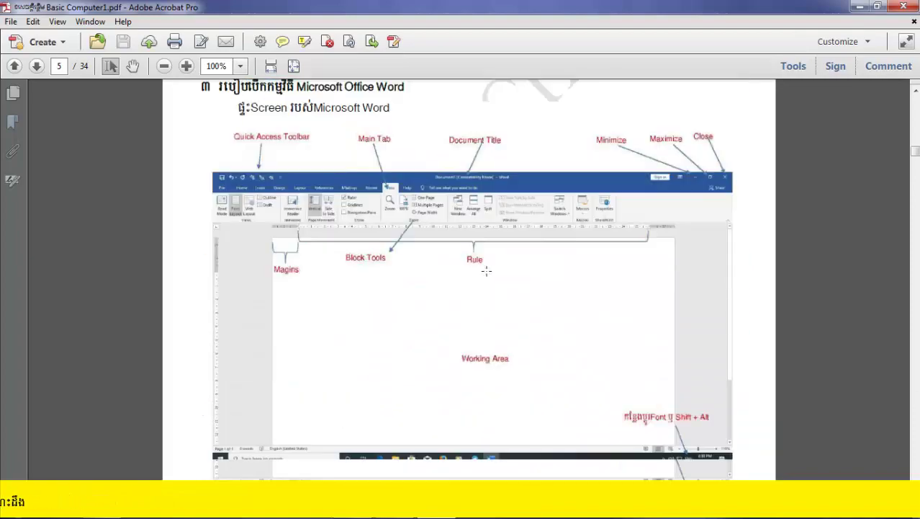
{"action": "scroll", "coordinate": [479, 243], "scroll_direction": "down", "scroll_amount": 1}
{"action": "scroll", "coordinate": [448, 207], "scroll_direction": "up", "scroll_amount": 1, "text": "ctrl"}
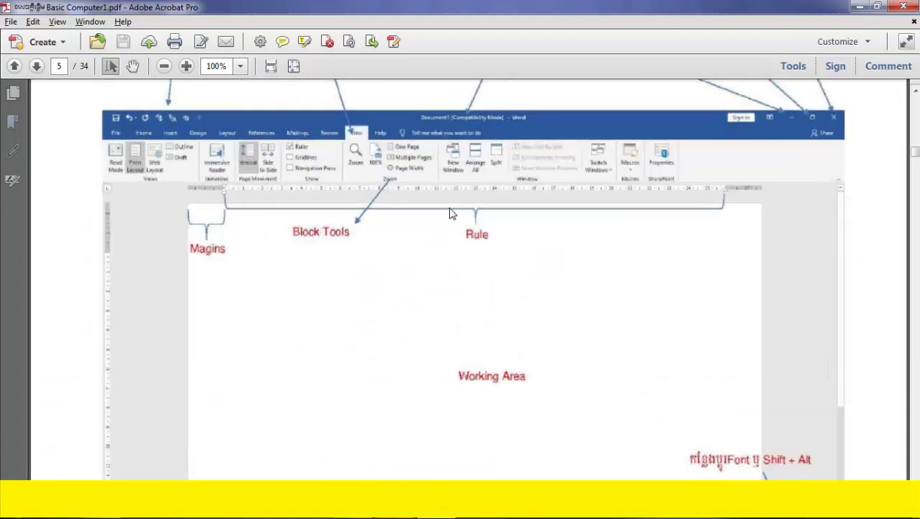
{"action": "scroll", "coordinate": [448, 207], "scroll_direction": "up", "scroll_amount": 1}
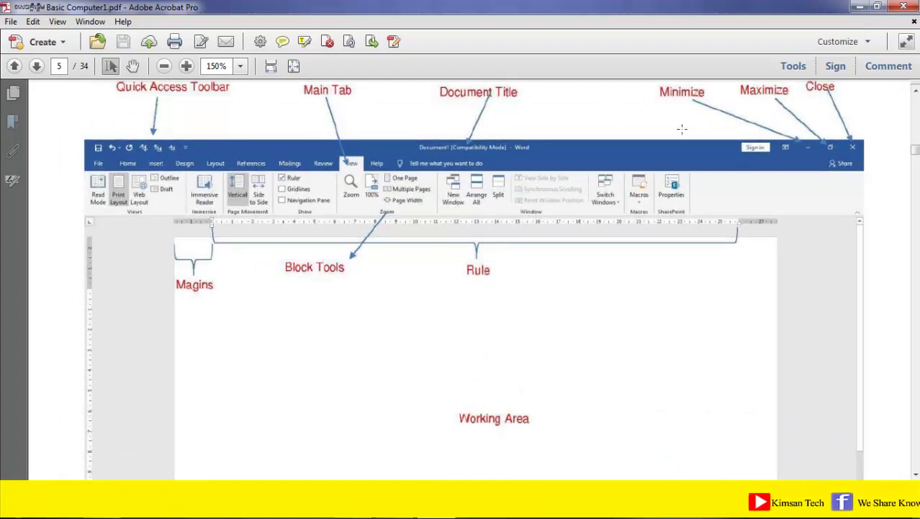
{"action": "left_click", "coordinate": [905, 7]}
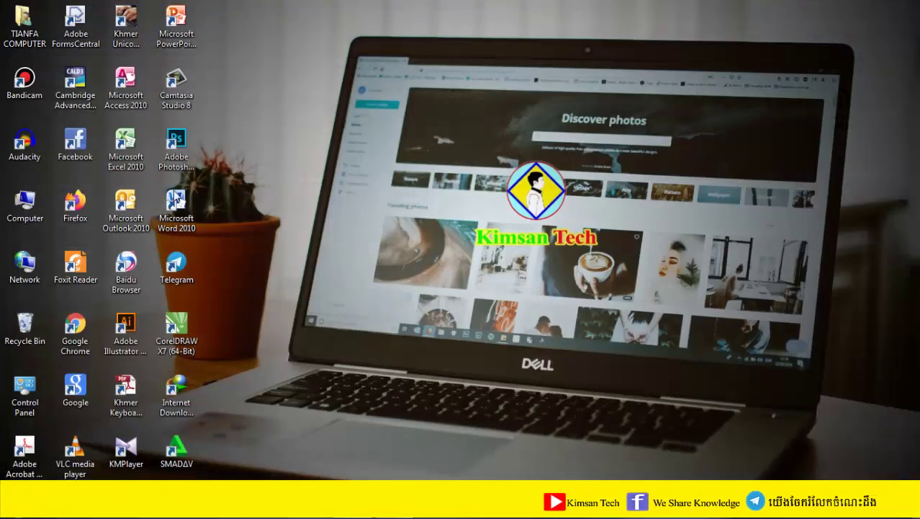
- Launch Word 2010 from its desktop shortcut with a blank document
{"action": "right_click", "coordinate": [194, 209]}
{"action": "left_click", "coordinate": [389, 213]}
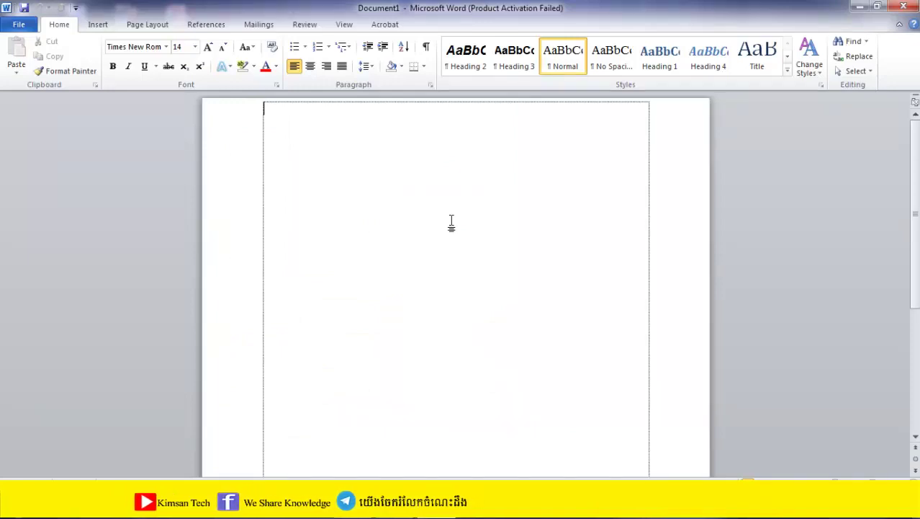
{"action": "scroll", "coordinate": [349, 178], "scroll_direction": "up", "scroll_amount": 3}
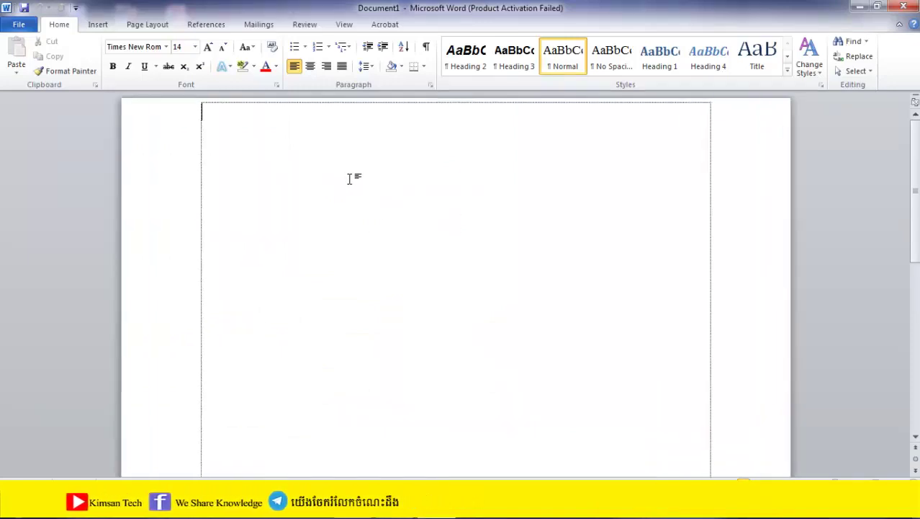
{"action": "scroll", "coordinate": [268, 155], "scroll_direction": "up", "scroll_amount": 2}
{"action": "scroll", "coordinate": [271, 154], "scroll_direction": "down", "scroll_amount": 3}
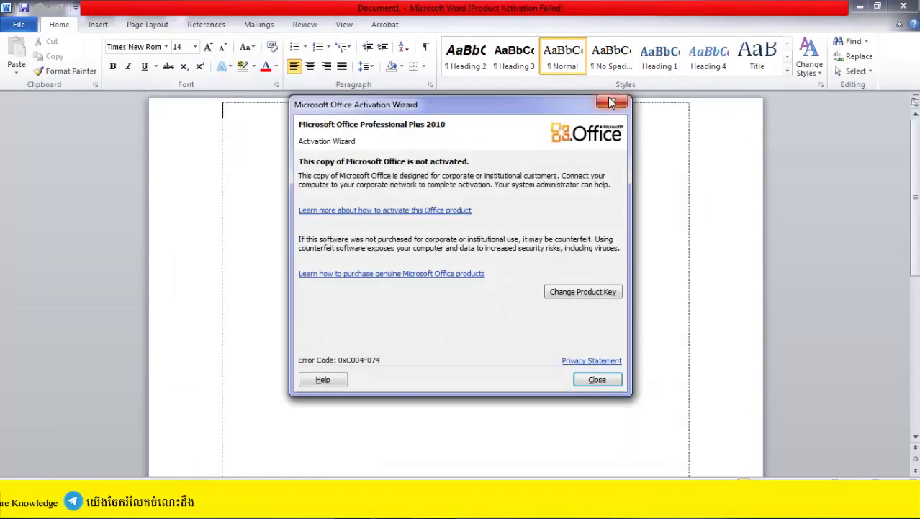
- Dismiss the Office Activation Wizard warning over Document1
{"action": "left_click", "coordinate": [611, 103]}
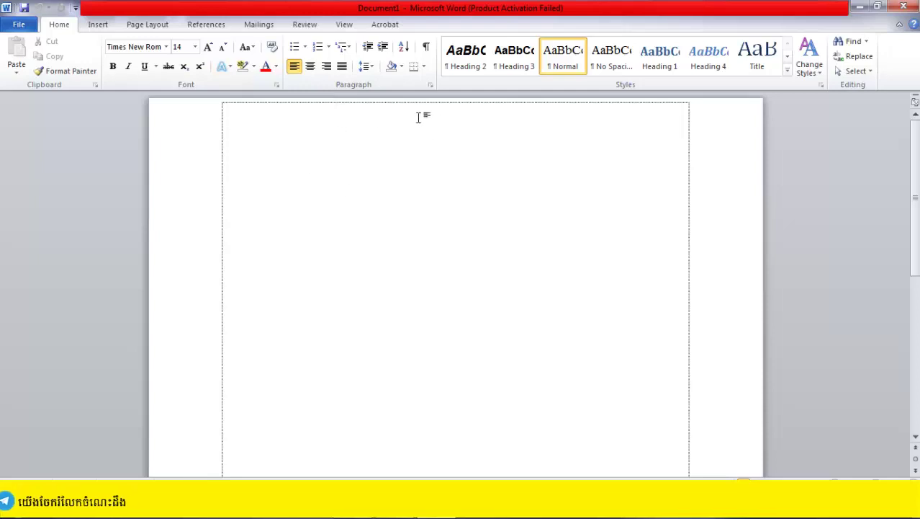
{"action": "scroll", "coordinate": [404, 185], "scroll_direction": "down", "scroll_amount": 1}
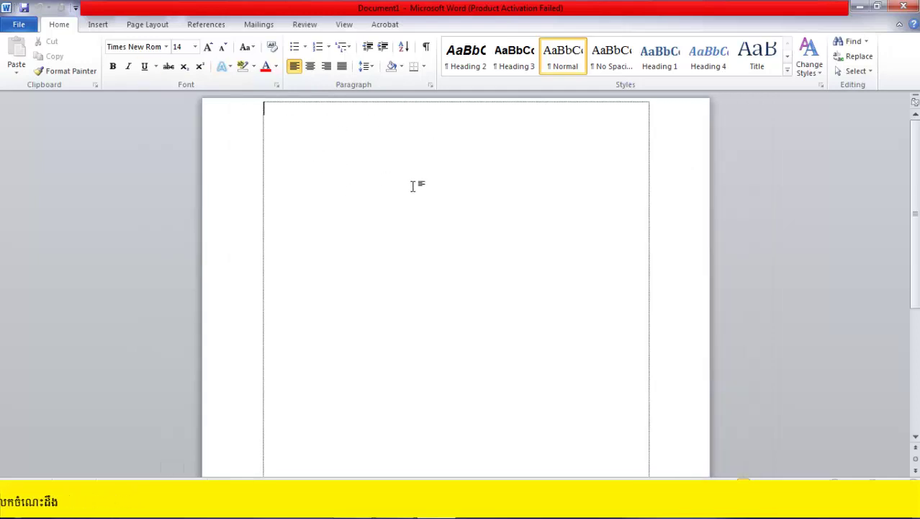
{"action": "scroll", "coordinate": [410, 185], "scroll_direction": "down", "scroll_amount": 1}
{"action": "scroll", "coordinate": [407, 186], "scroll_direction": "down", "scroll_amount": 1}
{"action": "scroll", "coordinate": [411, 191], "scroll_direction": "down", "scroll_amount": 2}
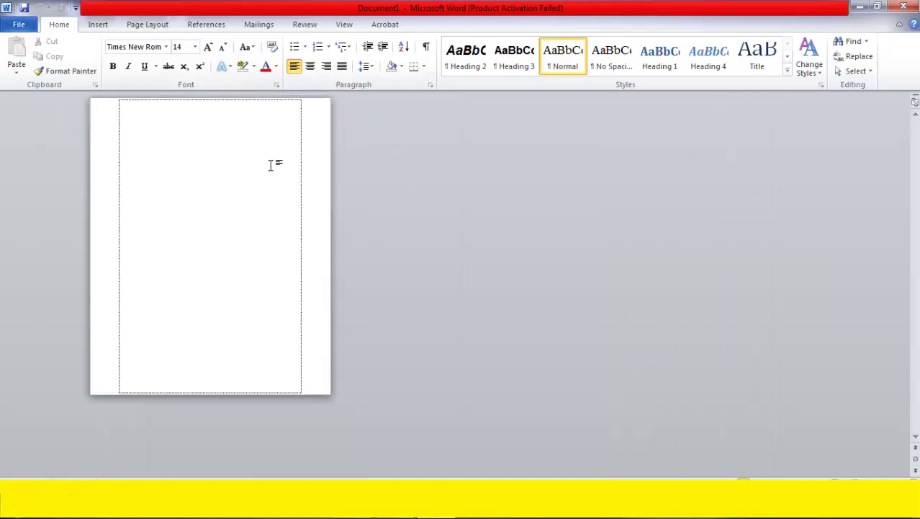
{"action": "scroll", "coordinate": [262, 164], "scroll_direction": "up", "scroll_amount": 1}
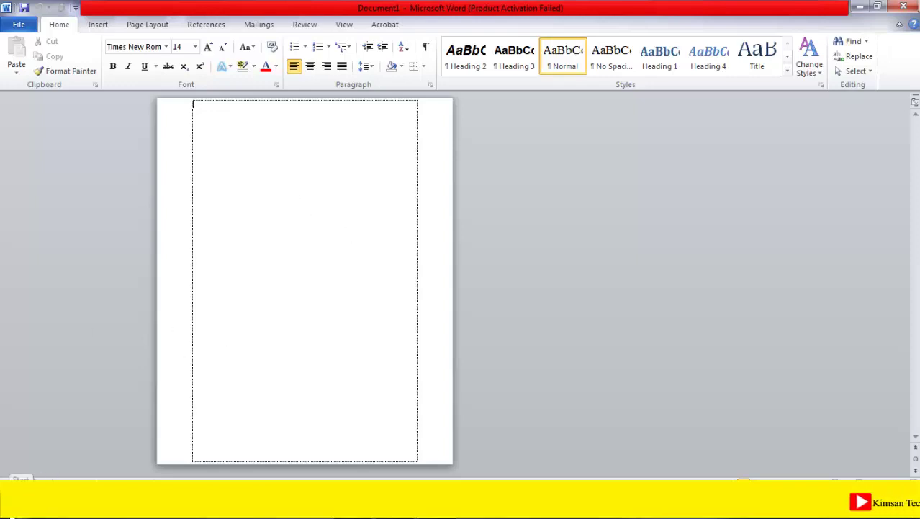
- Start Snipping Tool from a Start search for 's' and take a Full-screen Snip
{"action": "left_click", "coordinate": [20, 515]}
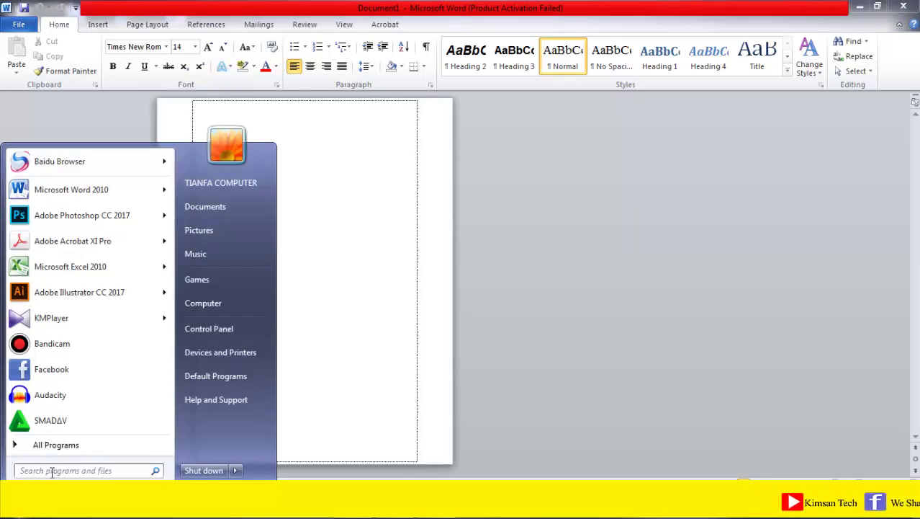
{"action": "type", "text": "sn"}
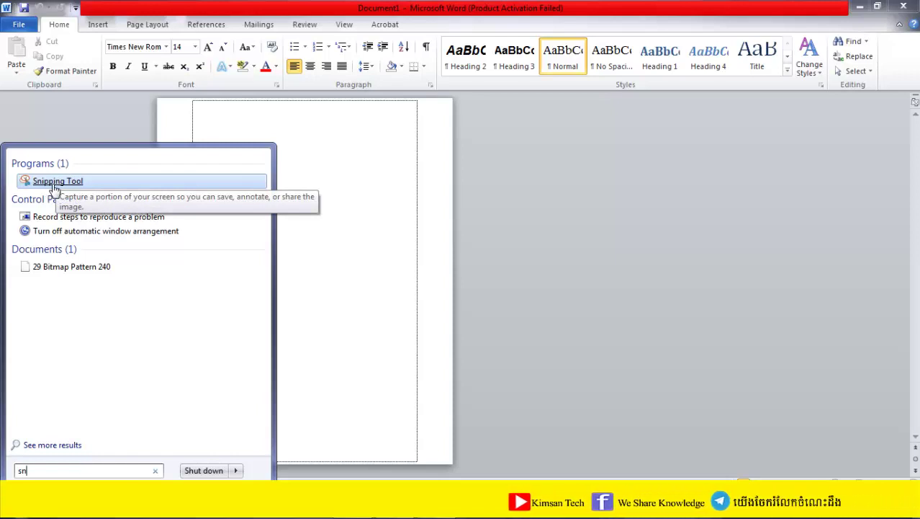
{"action": "left_click", "coordinate": [51, 183]}
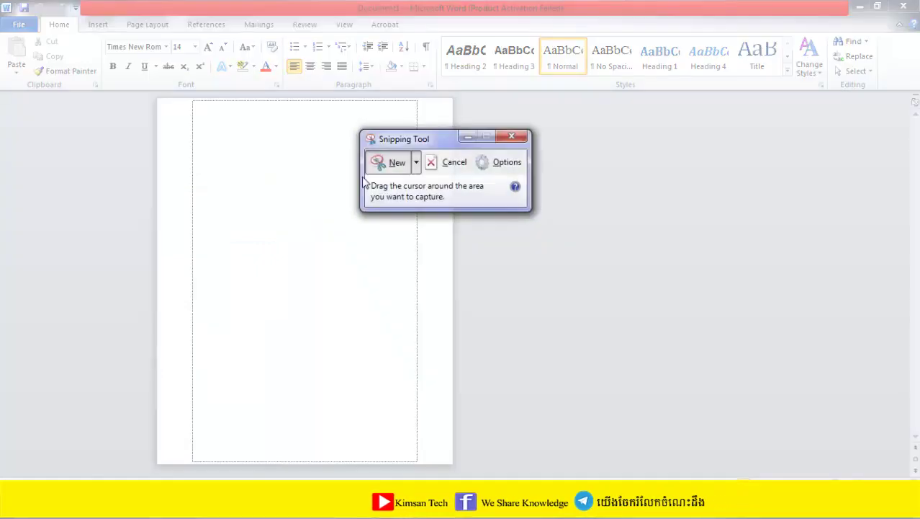
{"action": "left_click", "coordinate": [415, 164]}
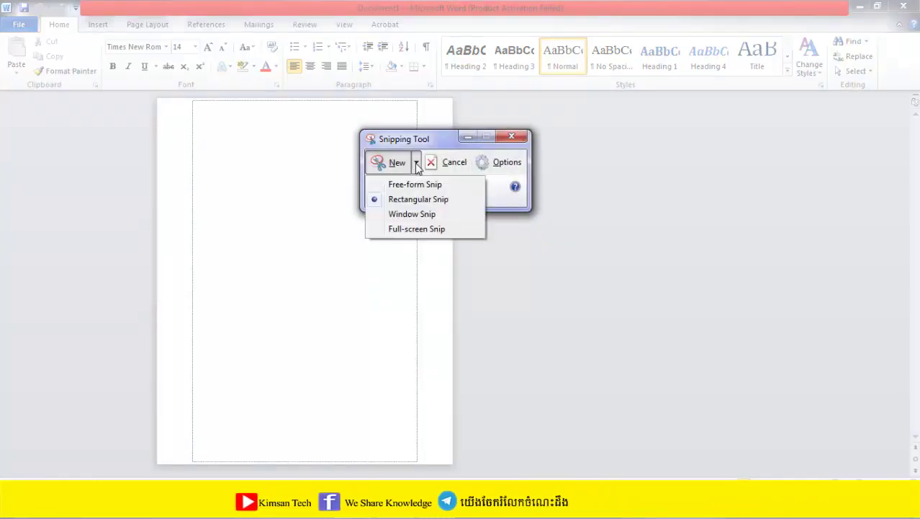
{"action": "left_click", "coordinate": [423, 231]}
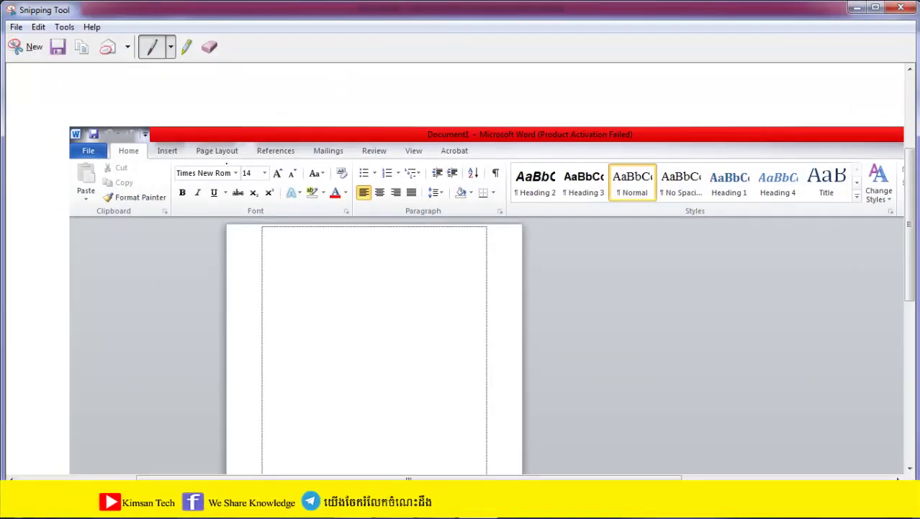
- Save the snip as PNG file 011 on Disk (D:) and close Snipping Tool
{"action": "left_click", "coordinate": [57, 48]}
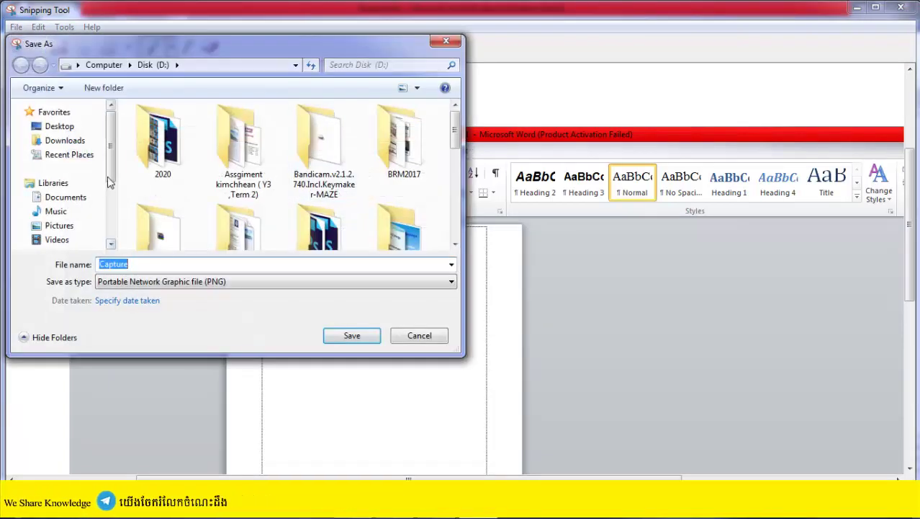
{"action": "left_click_drag", "start_coordinate": [110, 167], "coordinate": [110, 217]}
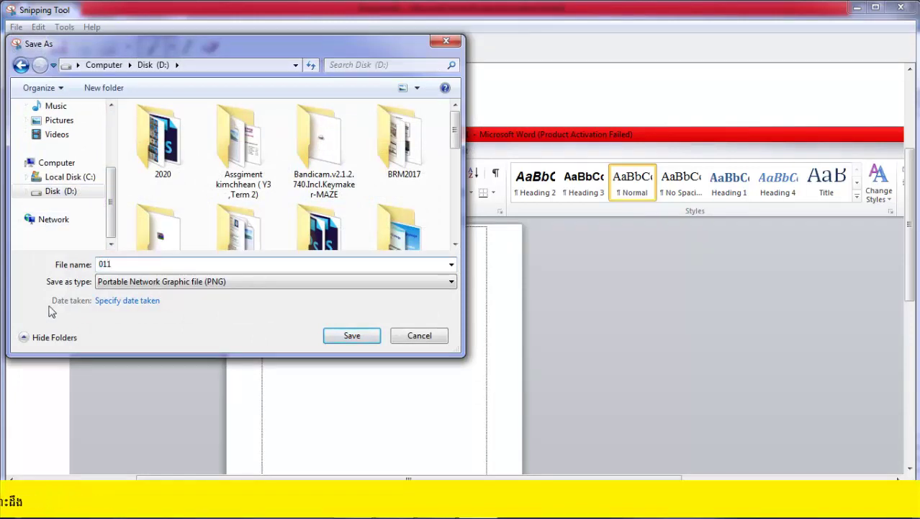
{"action": "left_click", "coordinate": [338, 339]}
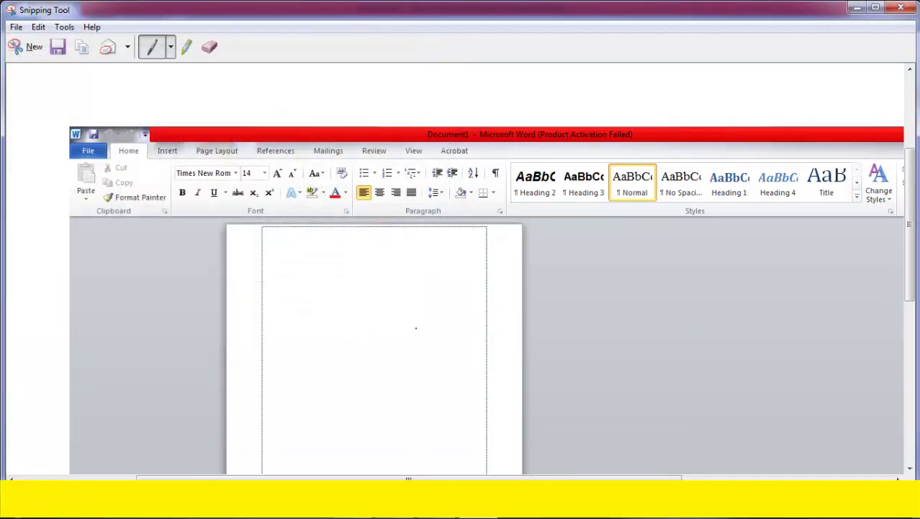
{"action": "left_click", "coordinate": [891, 9]}
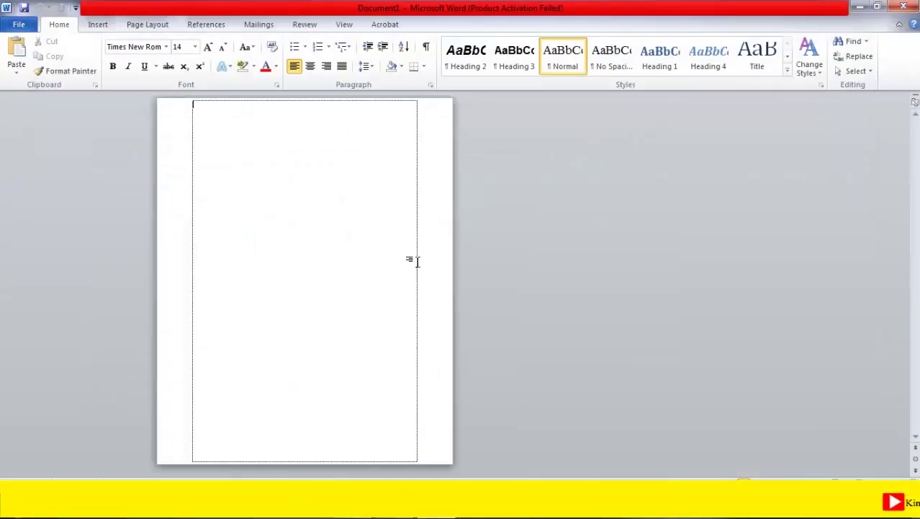
- Preview the 011 image from Disk (D:) in Photo Viewer, then copy it
{"action": "key", "text": "super+e"}
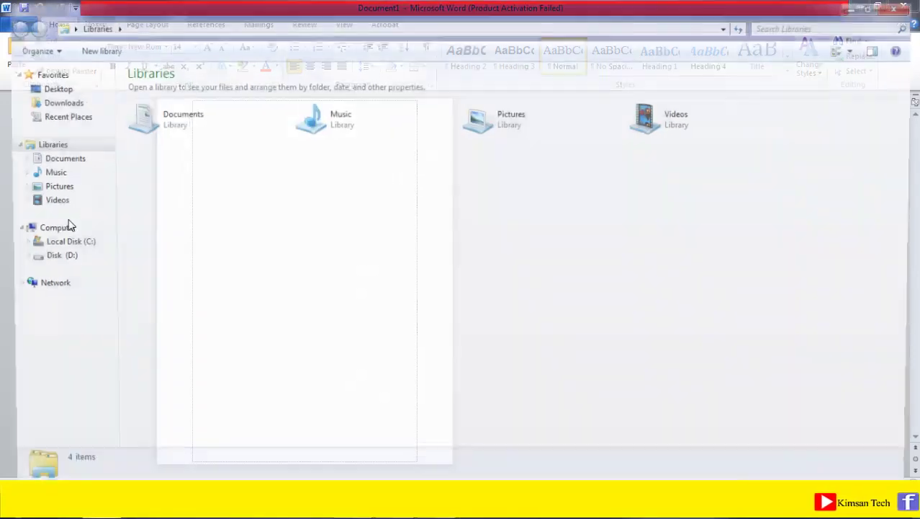
{"action": "left_click", "coordinate": [64, 261]}
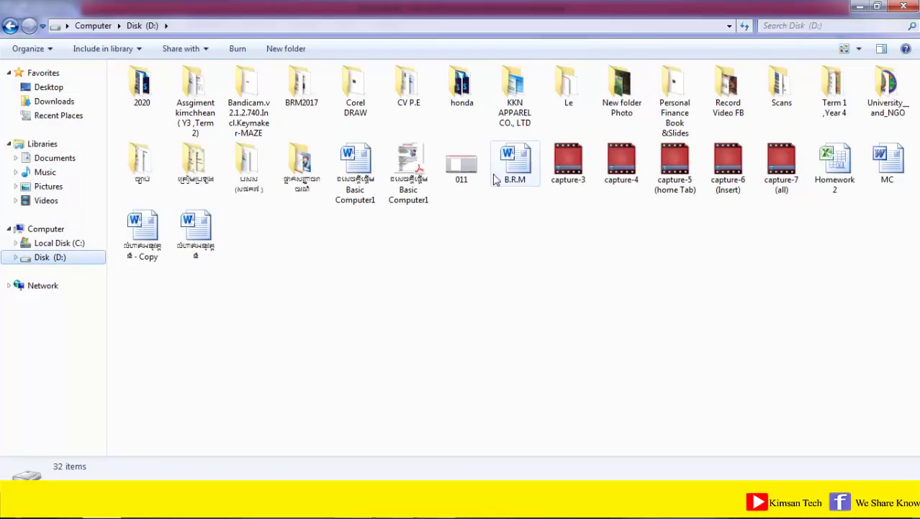
{"action": "left_click", "coordinate": [465, 167]}
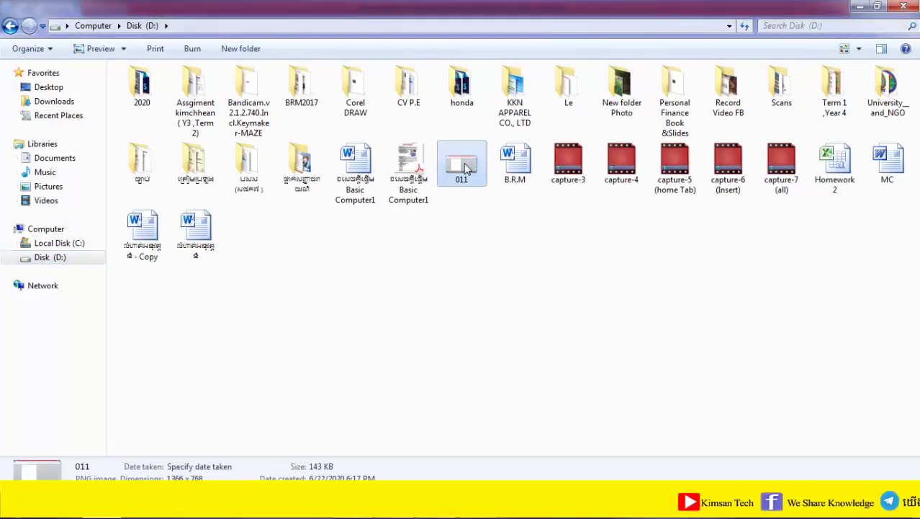
{"action": "key", "text": "Return"}
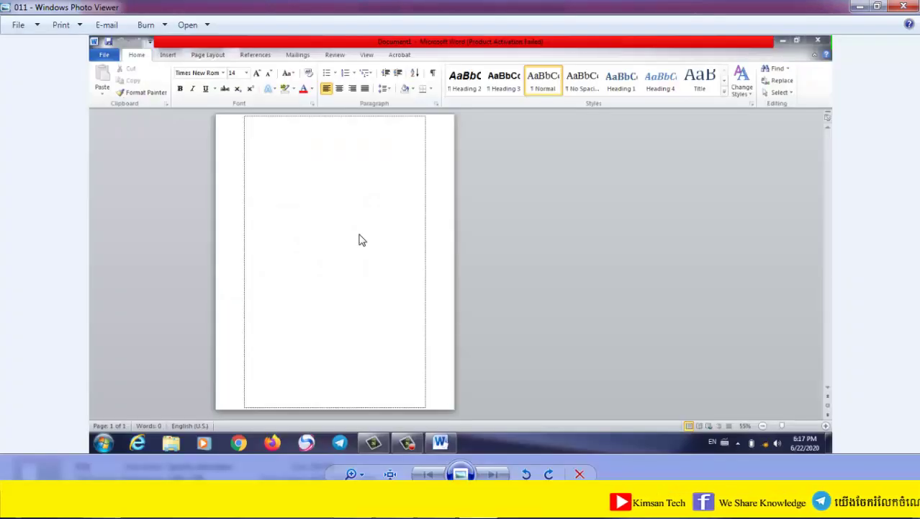
{"action": "key", "text": "alt+F4"}
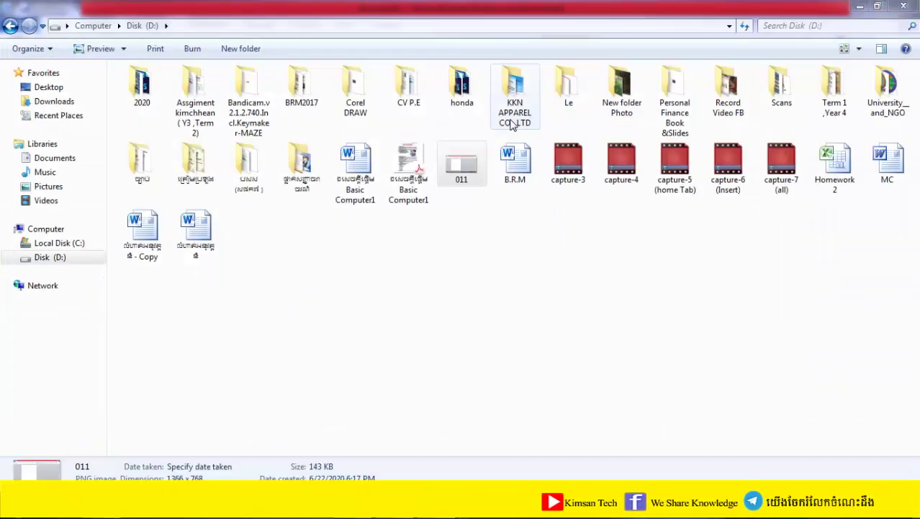
{"action": "right_click", "coordinate": [456, 166]}
{"action": "left_click", "coordinate": [486, 413]}
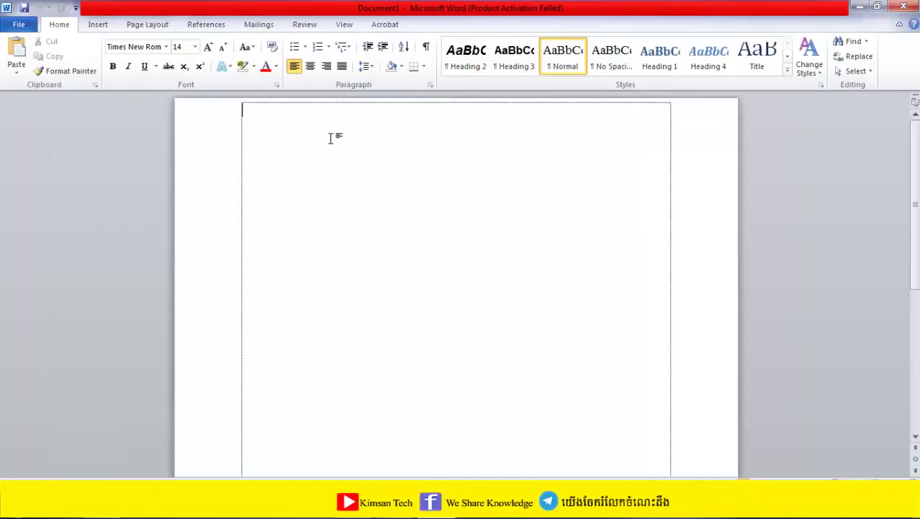
- Paste the copied 011 screenshot into the blank Document1 with Ctrl+V
{"action": "scroll", "coordinate": [330, 138], "scroll_direction": "up", "scroll_amount": 1}
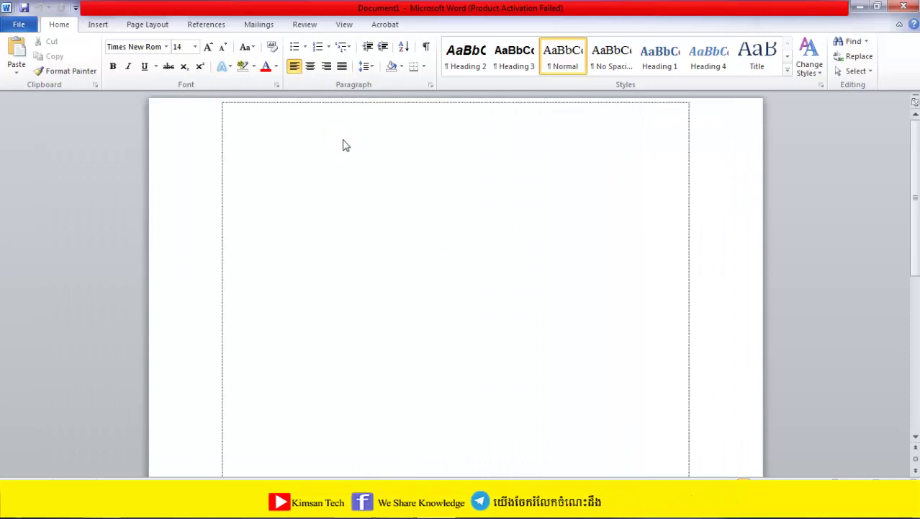
{"action": "key", "text": "ctrl+v"}
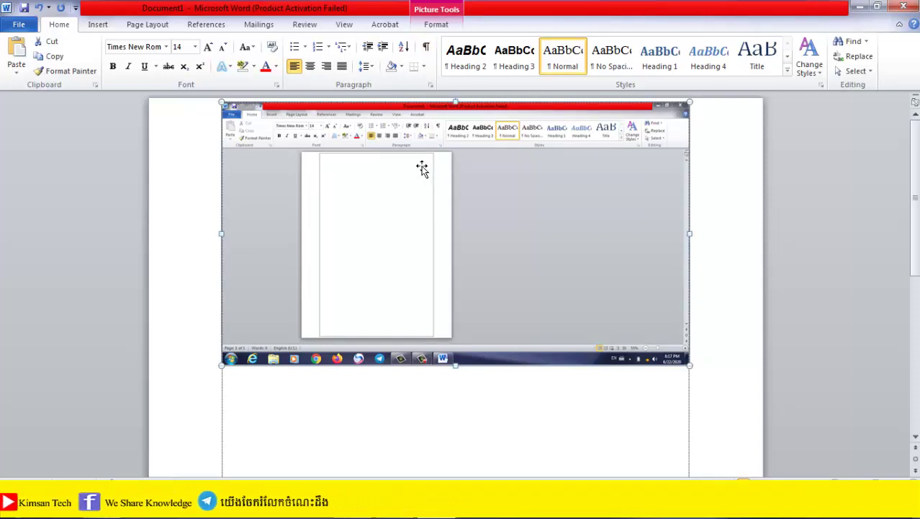
- Set the screenshot to Behind Text, drag it lower, and open its Picture Tools cropping
{"action": "right_click", "coordinate": [422, 179]}
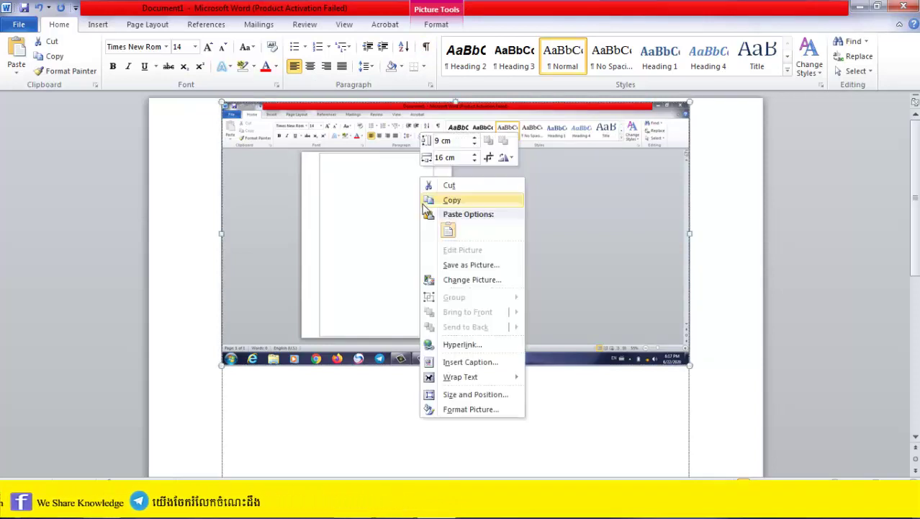
{"action": "mouse_move", "coordinate": [460, 376]}
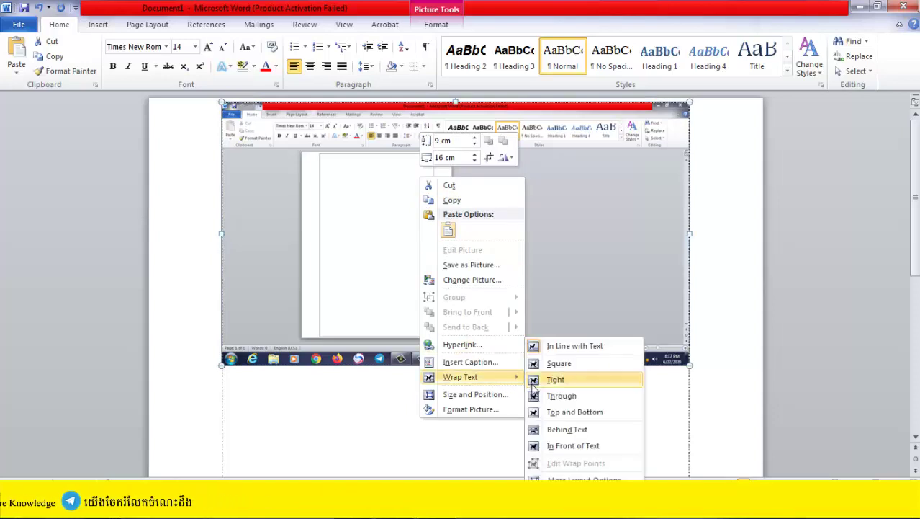
{"action": "left_click", "coordinate": [553, 436]}
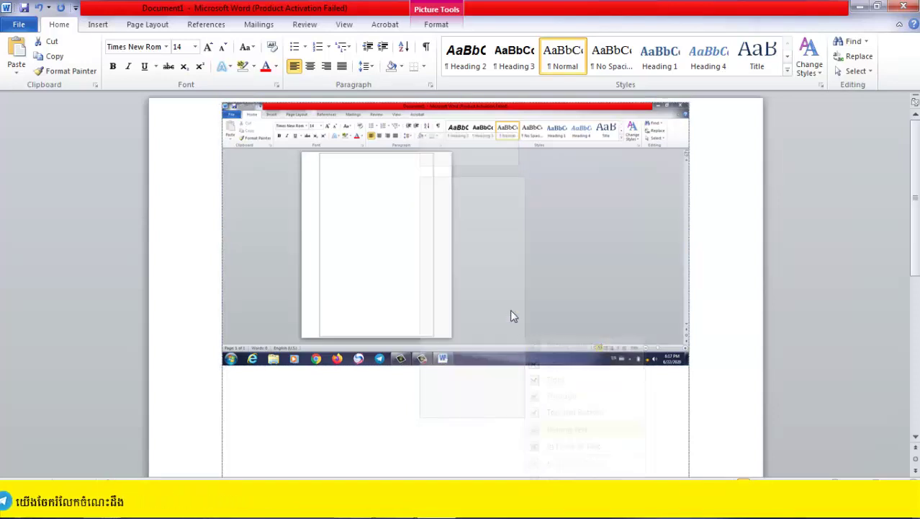
{"action": "left_click_drag", "start_coordinate": [493, 243], "coordinate": [494, 340]}
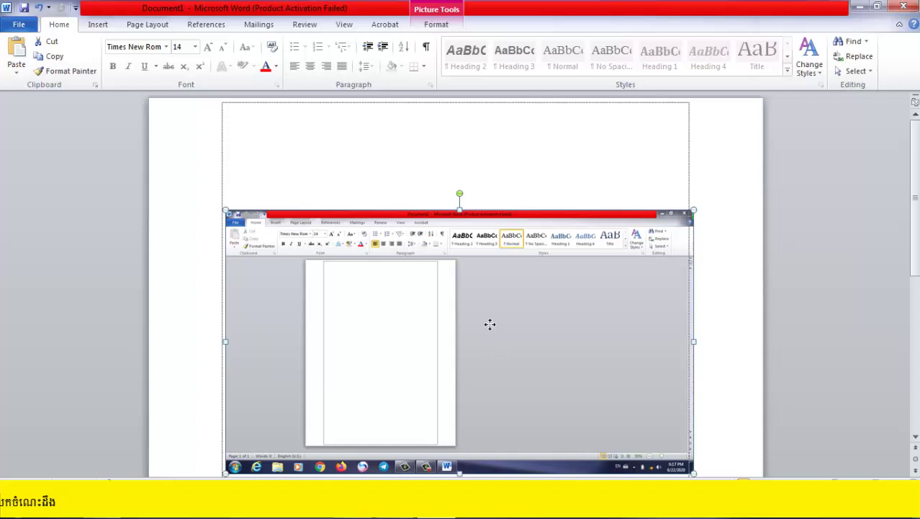
{"action": "scroll", "coordinate": [490, 310], "scroll_direction": "down", "scroll_amount": 1}
{"action": "scroll", "coordinate": [488, 295], "scroll_direction": "down", "scroll_amount": 3}
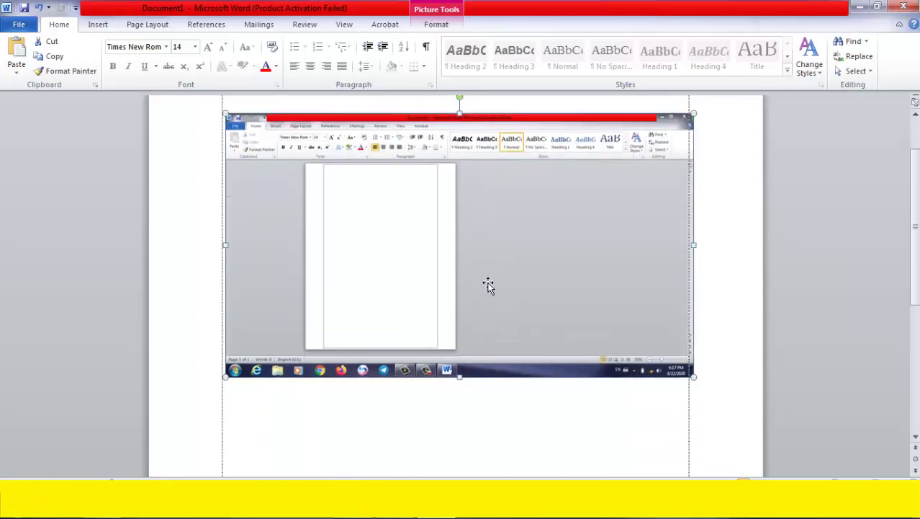
{"action": "scroll", "coordinate": [490, 274], "scroll_direction": "down", "scroll_amount": 3}
{"action": "scroll", "coordinate": [492, 265], "scroll_direction": "up", "scroll_amount": 4}
{"action": "scroll", "coordinate": [494, 265], "scroll_direction": "up", "scroll_amount": 1}
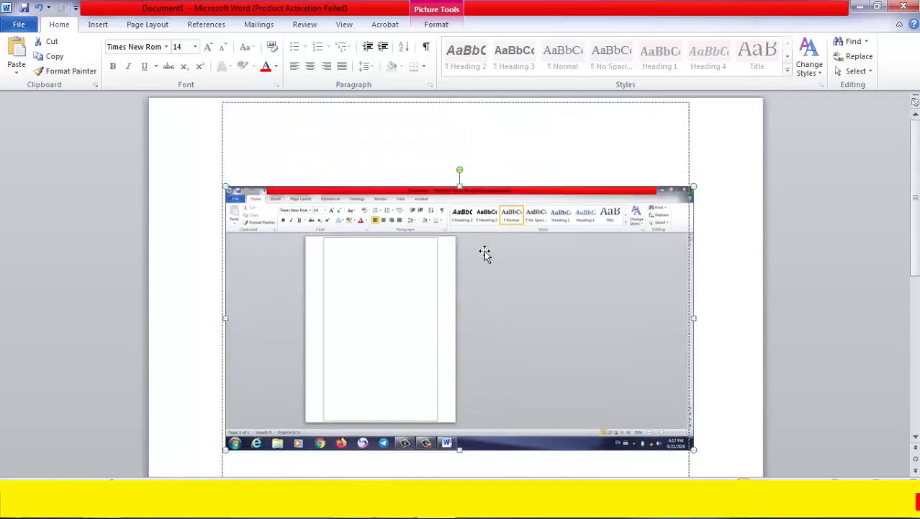
{"action": "scroll", "coordinate": [465, 288], "scroll_direction": "down", "scroll_amount": 1}
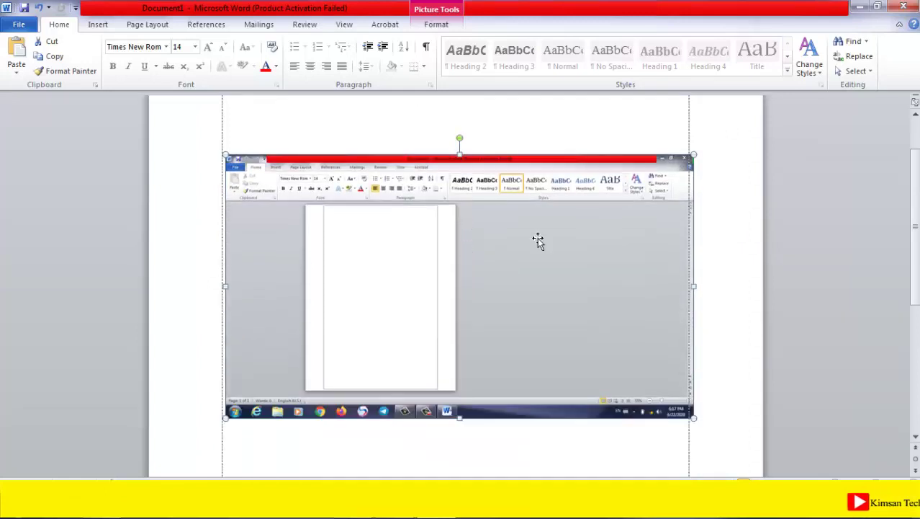
{"action": "left_click", "coordinate": [435, 26]}
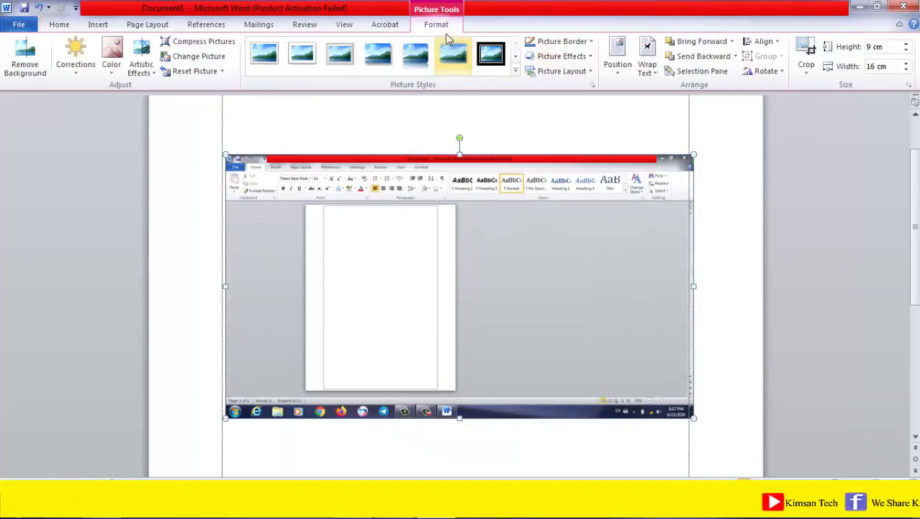
{"action": "left_click", "coordinate": [807, 72]}
- Trim the crop from bottom-right, left and top around the Font group, giving 1.02 × 3.19 cm
{"action": "left_click", "coordinate": [822, 86]}
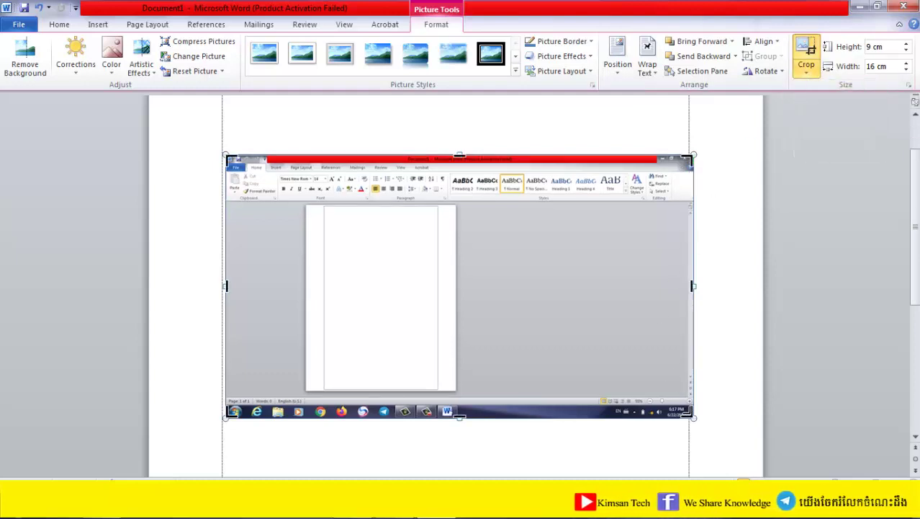
{"action": "mouse_move", "coordinate": [690, 416]}
{"action": "left_mouse_down"}
{"action": "mouse_move", "coordinate": [476, 196]}
{"action": "mouse_move", "coordinate": [370, 202]}
{"action": "left_mouse_up"}
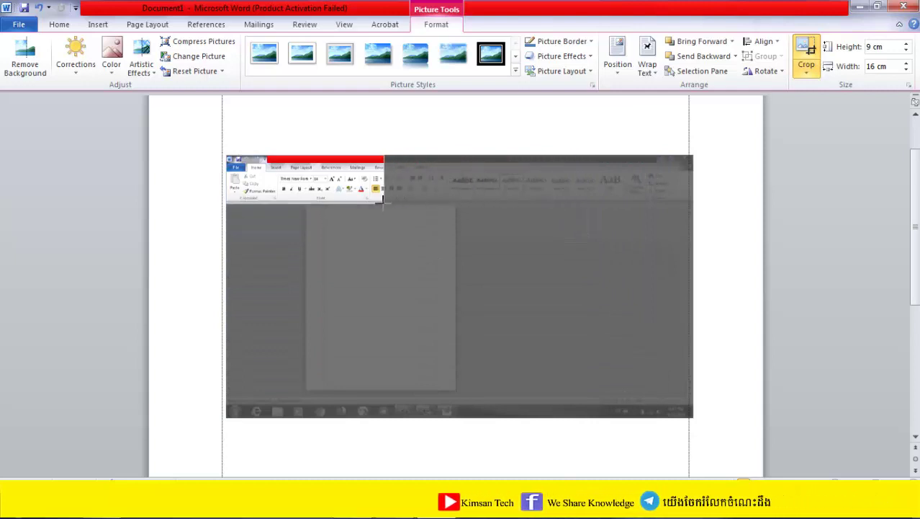
{"action": "left_click_drag", "start_coordinate": [370, 202], "coordinate": [369, 201]}
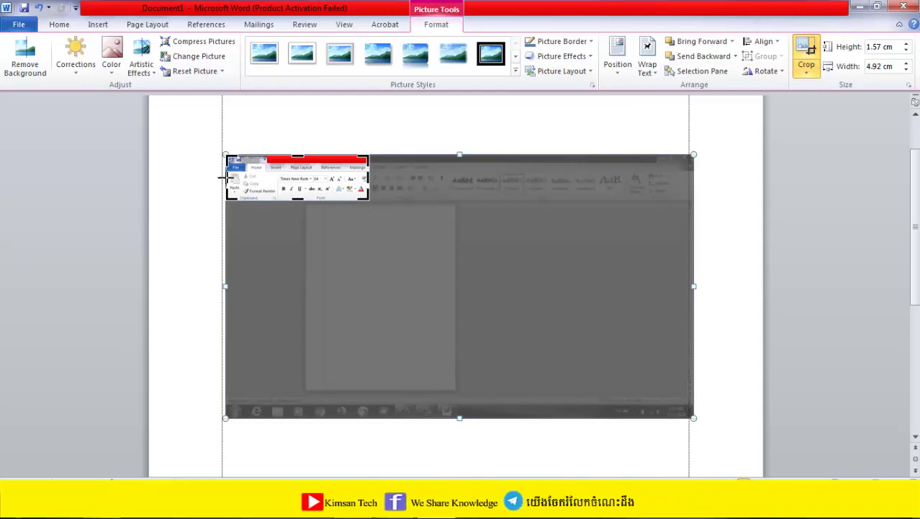
{"action": "left_click_drag", "start_coordinate": [225, 179], "coordinate": [278, 180]}
{"action": "left_click_drag", "start_coordinate": [323, 154], "coordinate": [321, 173]}
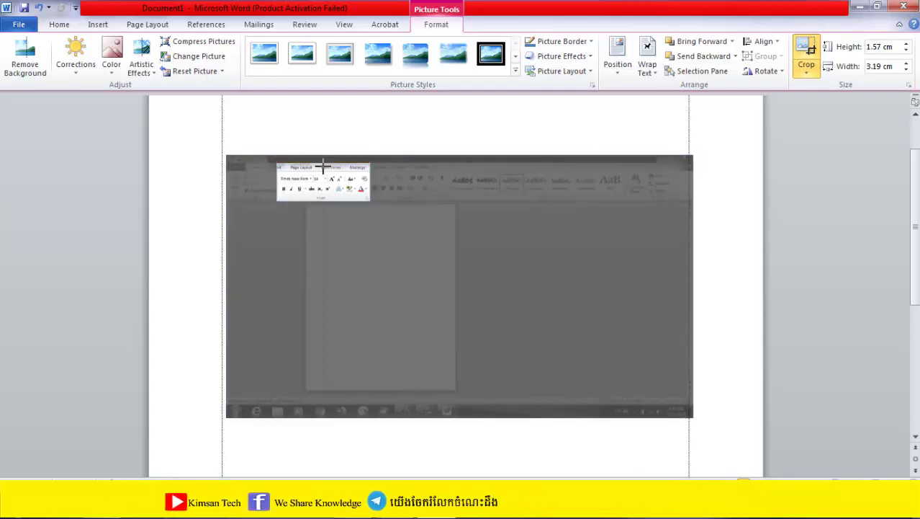
{"action": "left_click", "coordinate": [806, 56]}
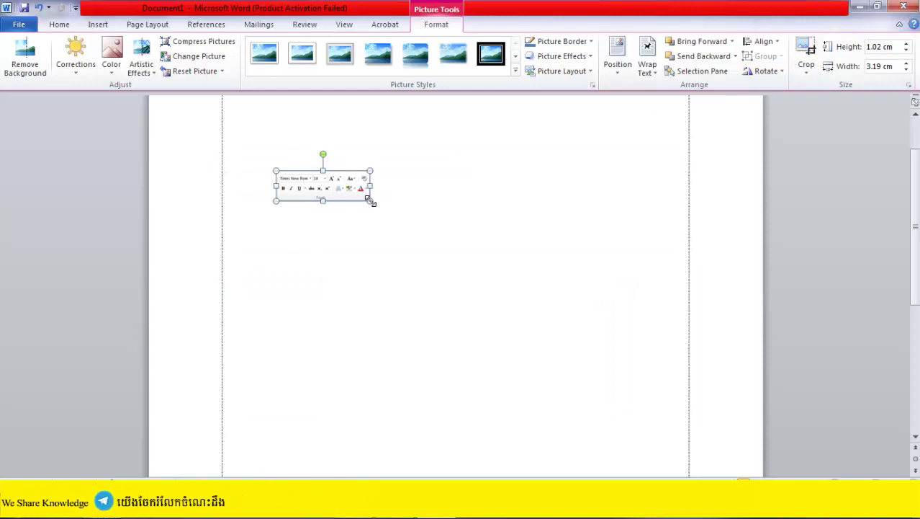
- Resize the Font picture to 4.09 × 12.82 cm and drag it up near the page top
{"action": "left_click_drag", "start_coordinate": [370, 201], "coordinate": [568, 292]}
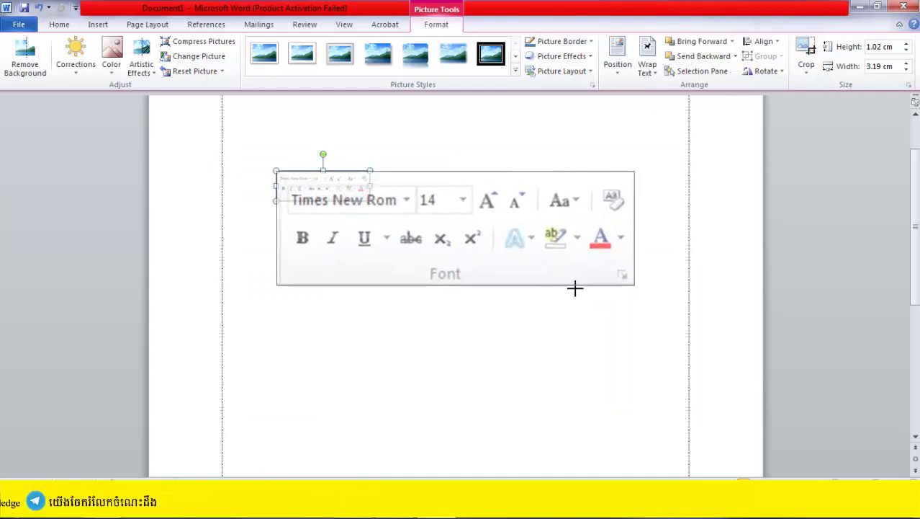
{"action": "left_click_drag", "start_coordinate": [509, 227], "coordinate": [486, 294]}
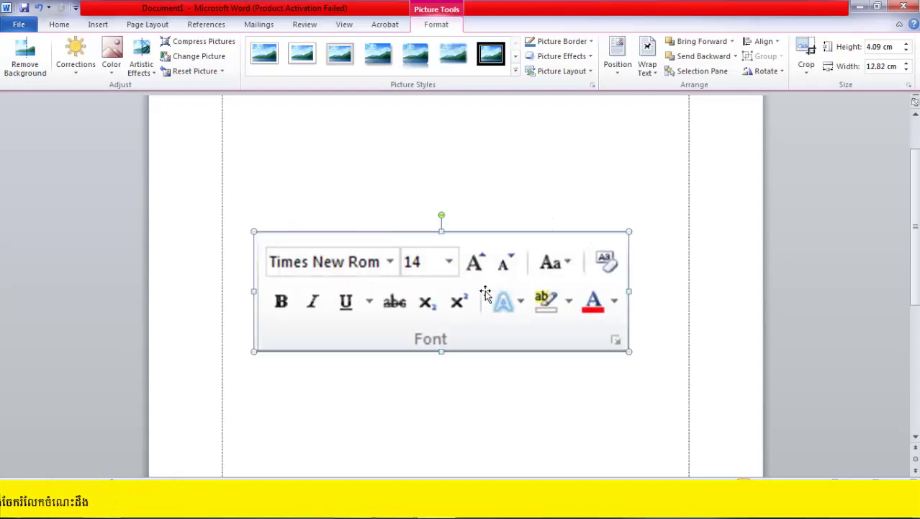
{"action": "left_click", "coordinate": [477, 180]}
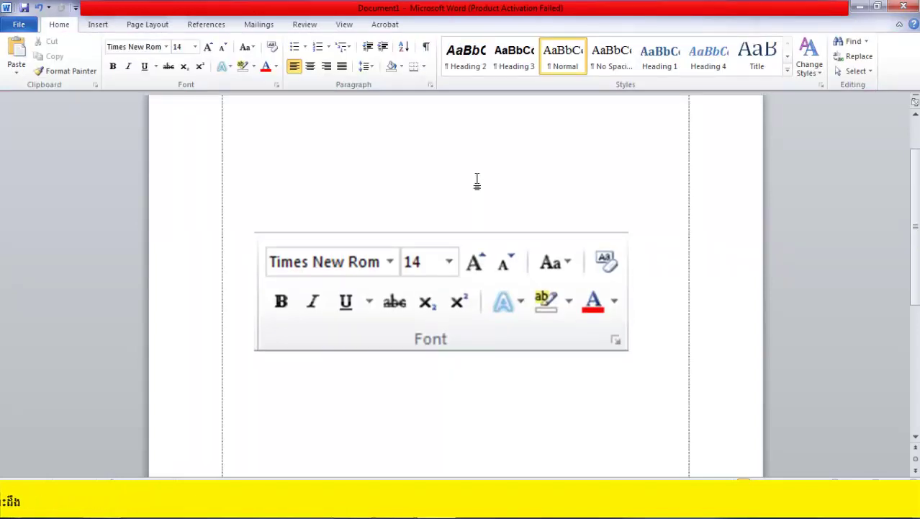
{"action": "scroll", "coordinate": [477, 181], "scroll_direction": "up", "scroll_amount": 2}
{"action": "left_click_drag", "start_coordinate": [462, 334], "coordinate": [455, 216]}
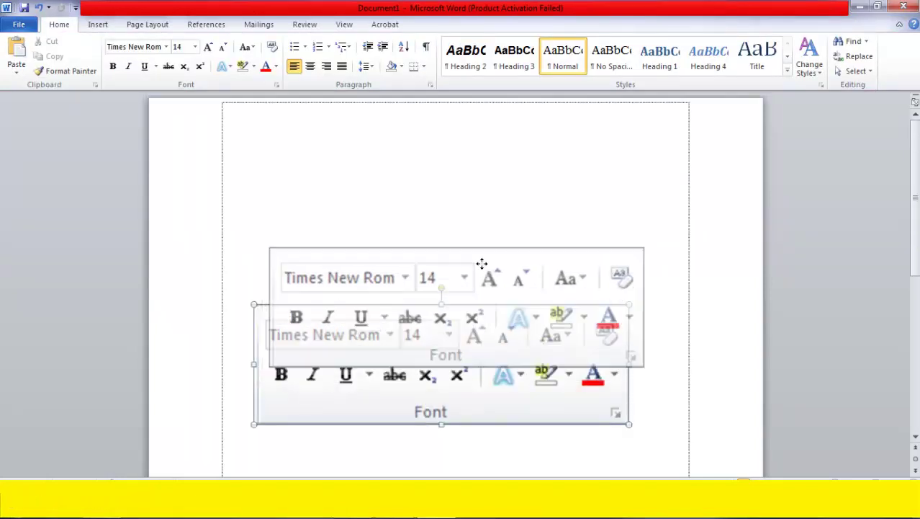
{"action": "left_click", "coordinate": [349, 141]}
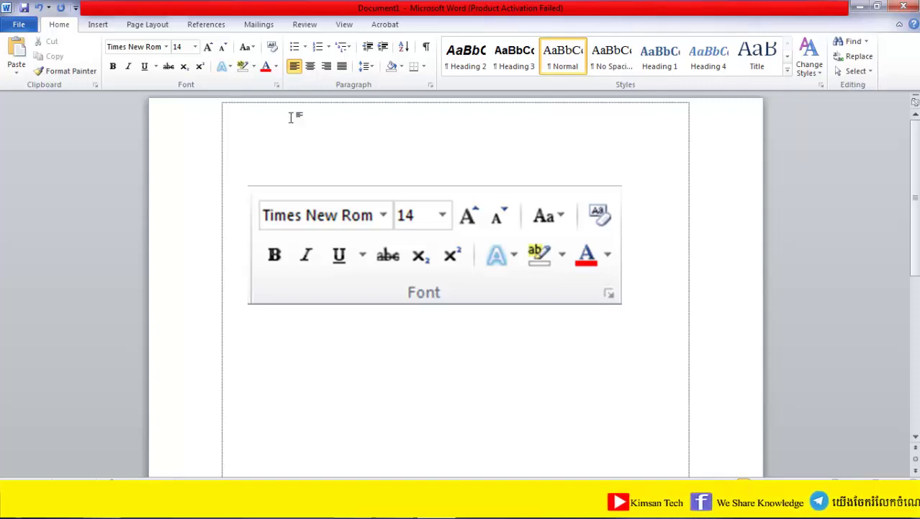
- Type the Khmer heading 'ការស្វែងយល់អំពី Font' at the top of the page
{"action": "key", "text": "alt+shift"}
{"action": "key", "text": "alt+shift"}
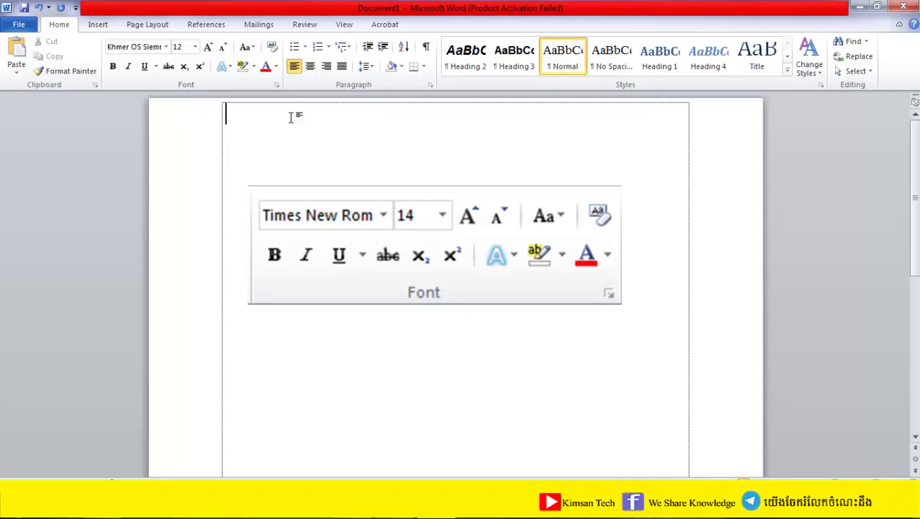
{"action": "type", "text": "កករ"}
{"action": "key", "text": "BackSpace"}
{"action": "key", "text": "BackSpace"}
{"action": "key", "text": "BackSpace"}
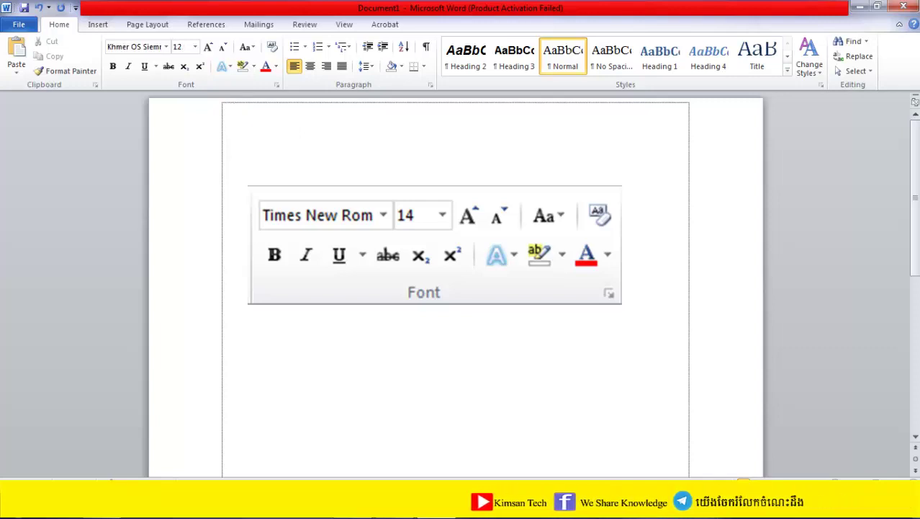
{"action": "type", "text": "ការសេ"}
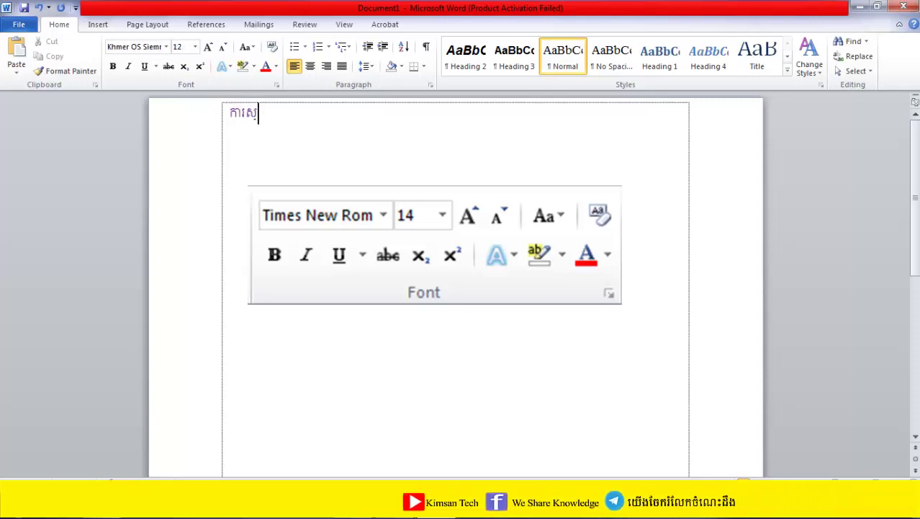
{"action": "type", "text": "្វែង"}
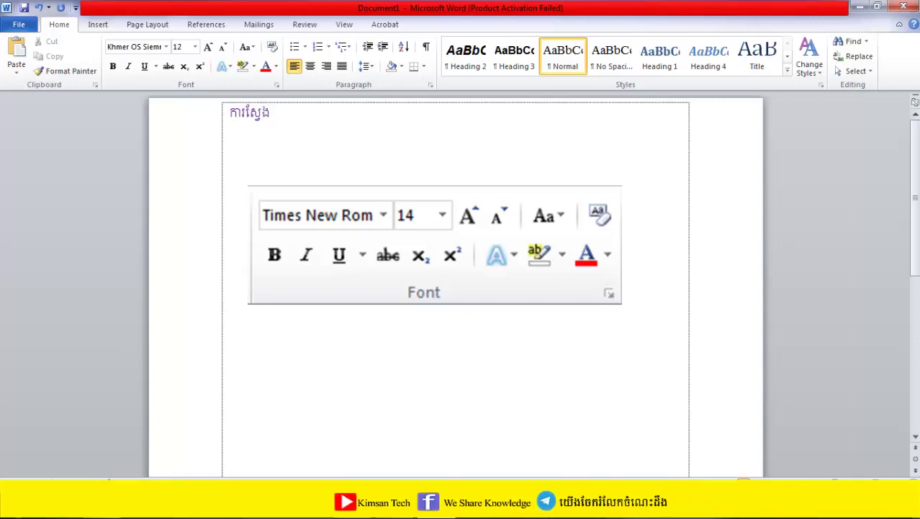
{"action": "type", "text": "យល់អំព"}
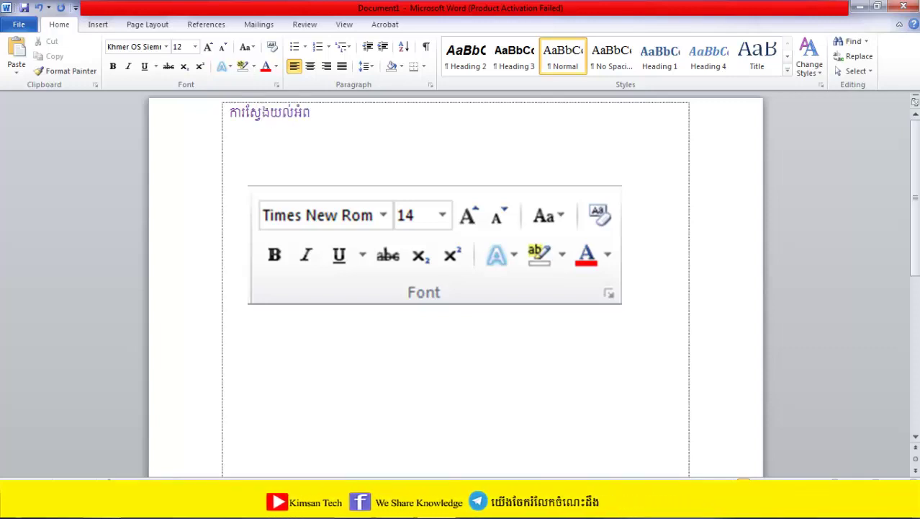
{"action": "type", "text": "ី Fo"}
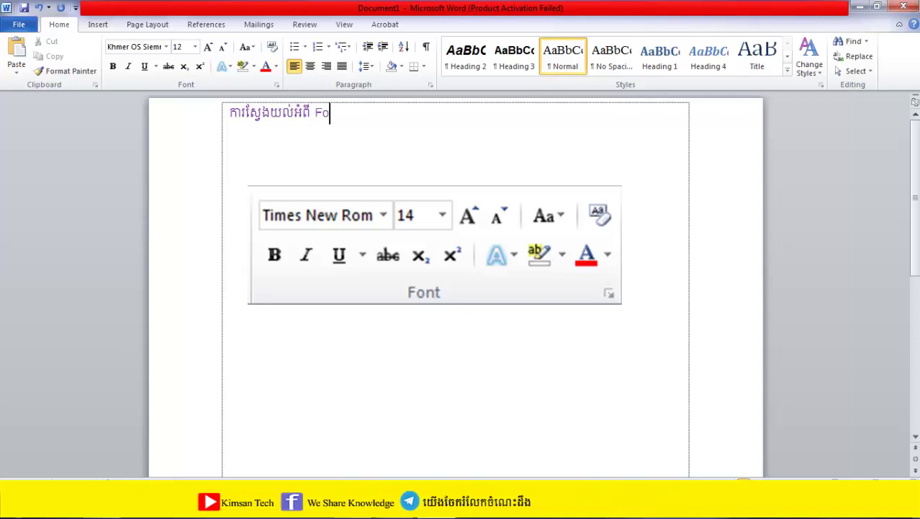
{"action": "type", "text": "nt"}
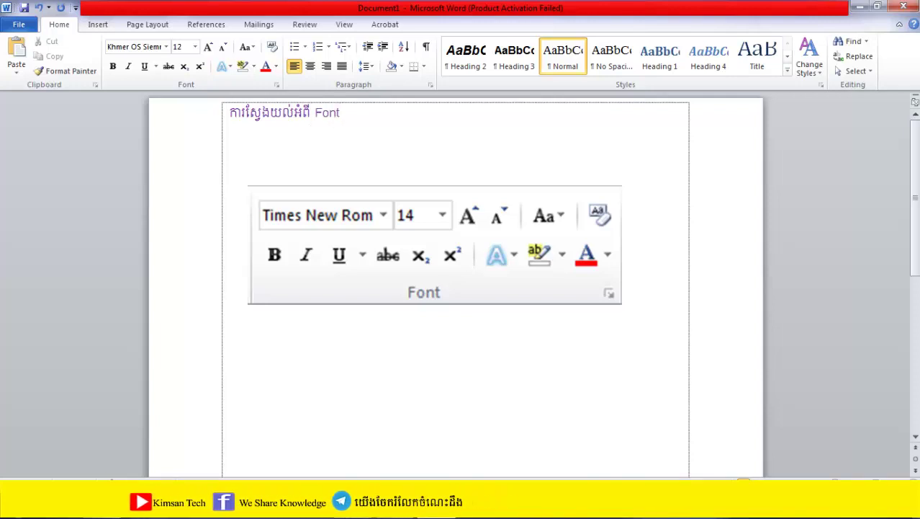
- Shift the Font-group picture slightly lower beneath the heading
{"action": "left_click", "coordinate": [341, 214]}
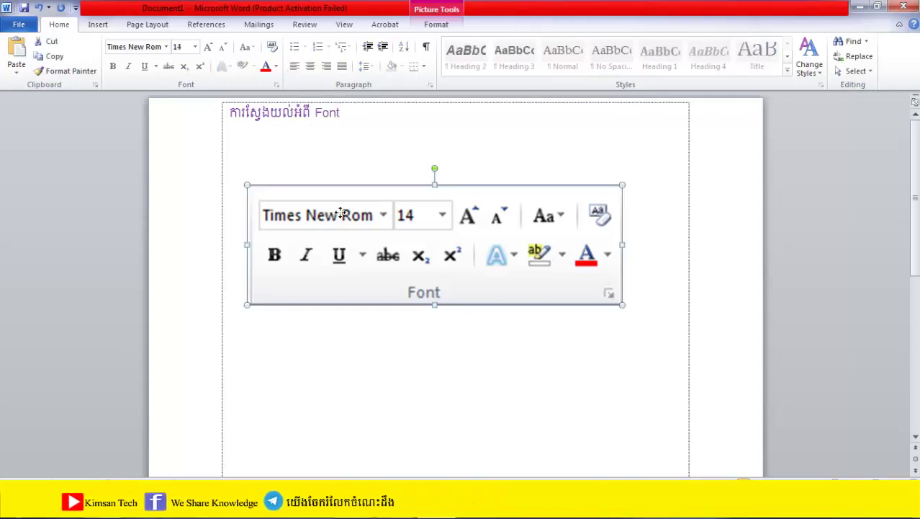
{"action": "left_click_drag", "start_coordinate": [342, 213], "coordinate": [342, 234]}
{"action": "left_click", "coordinate": [277, 150]}
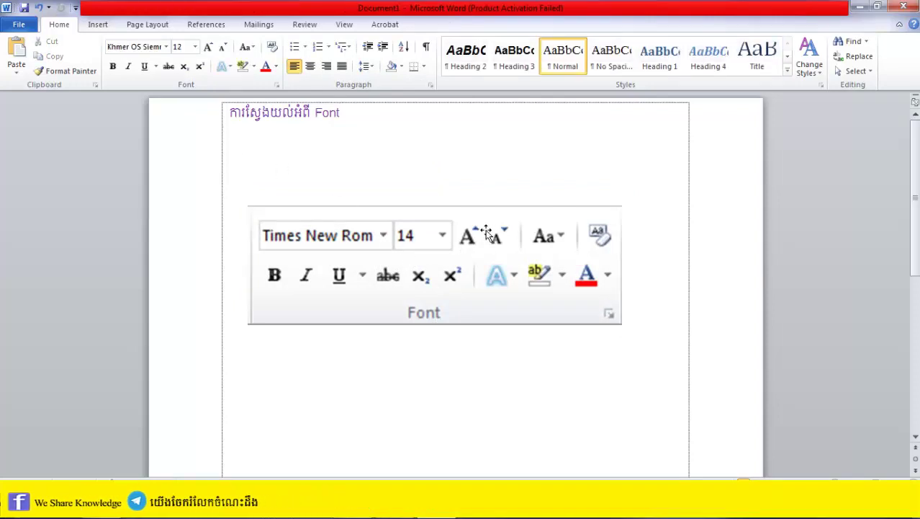
{"action": "left_click", "coordinate": [99, 25]}
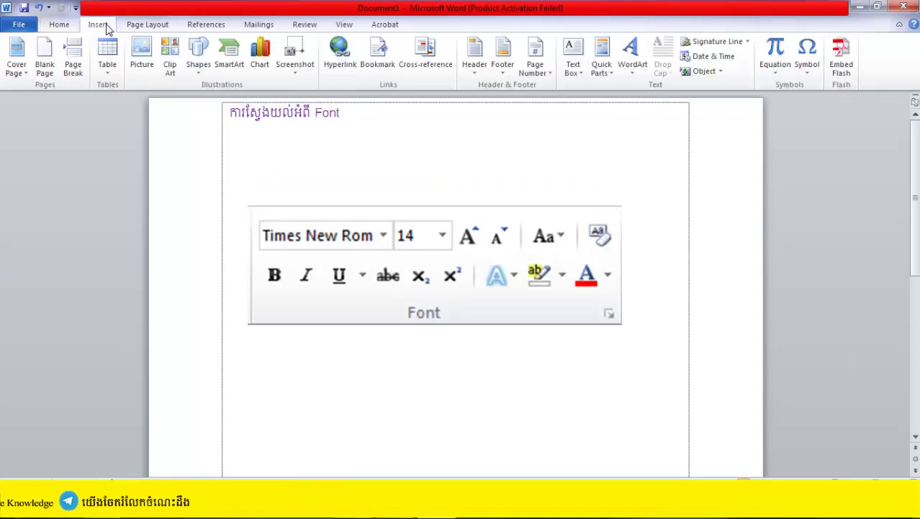
- Draw a text box above the screenshot containing the label 'កន្លែងប្តូរFont'
{"action": "left_click", "coordinate": [200, 73]}
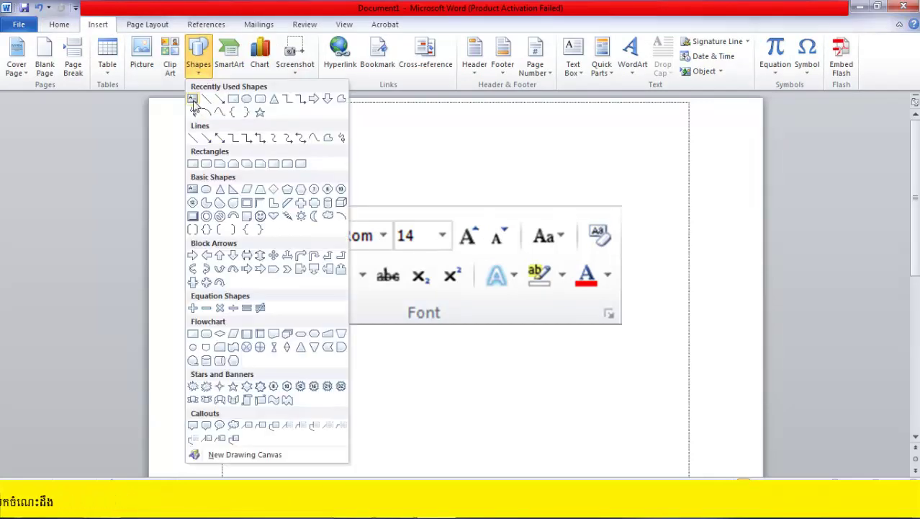
{"action": "left_click", "coordinate": [364, 137]}
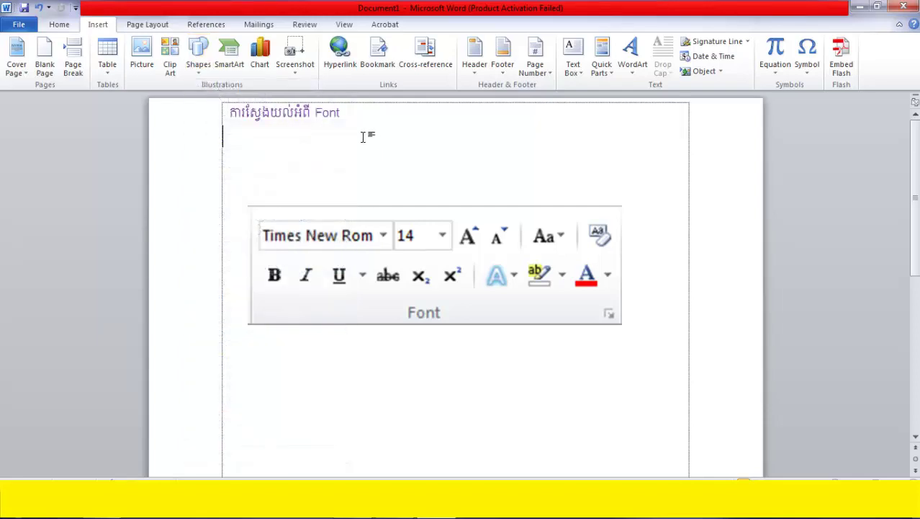
{"action": "left_click", "coordinate": [199, 72]}
{"action": "left_click", "coordinate": [193, 100]}
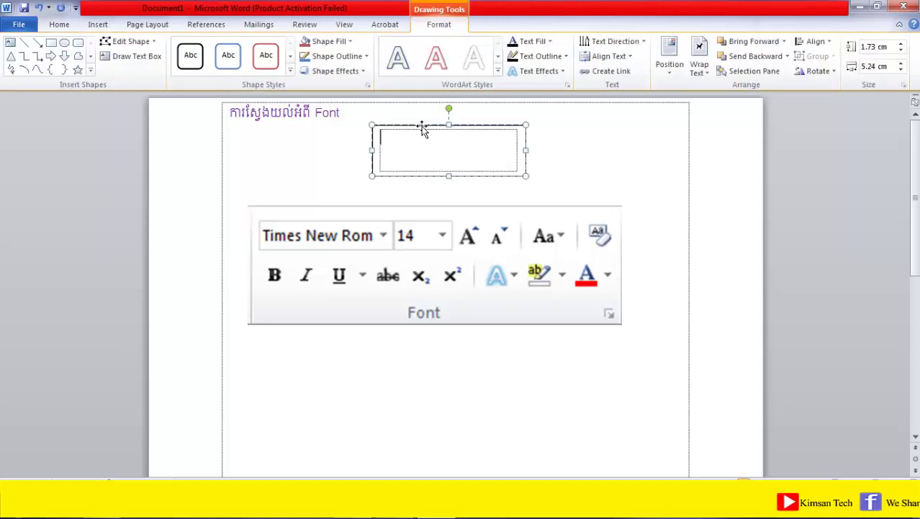
{"action": "left_click_drag", "start_coordinate": [422, 127], "coordinate": [308, 145]}
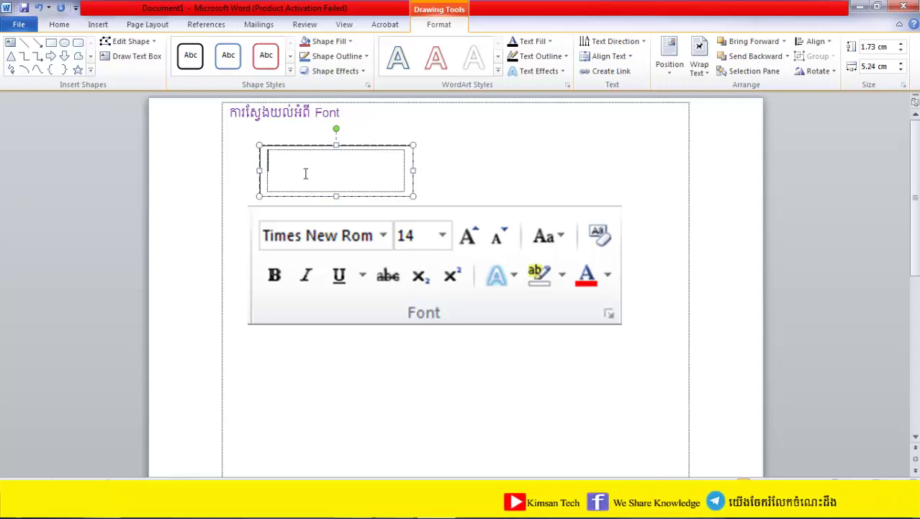
{"action": "type", "text": "ក"}
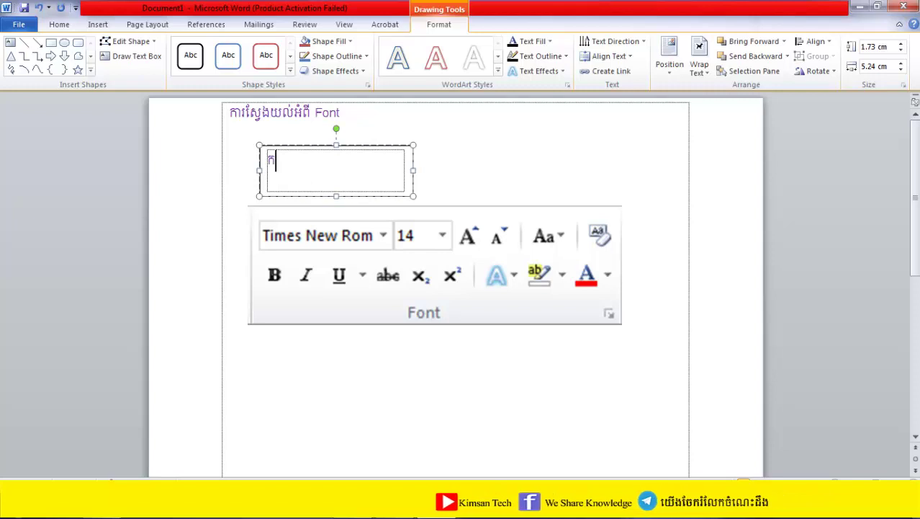
{"action": "type", "text": "ន្ទ"}
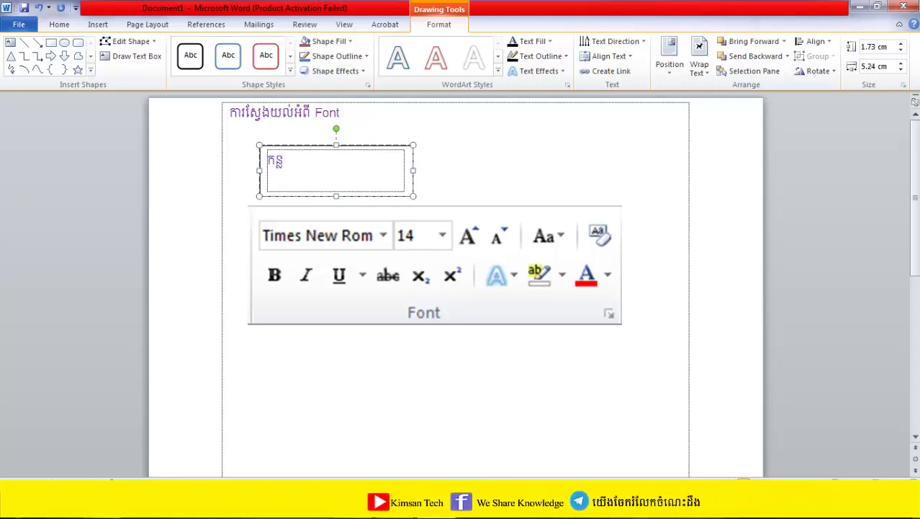
{"action": "type", "text": "ែង"}
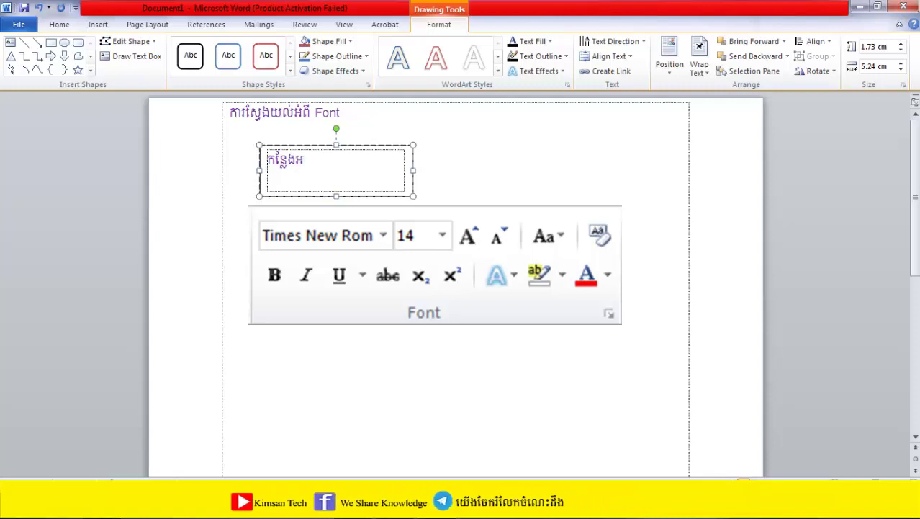
{"action": "type", "text": "អ"}
{"action": "key", "text": "BackSpace"}
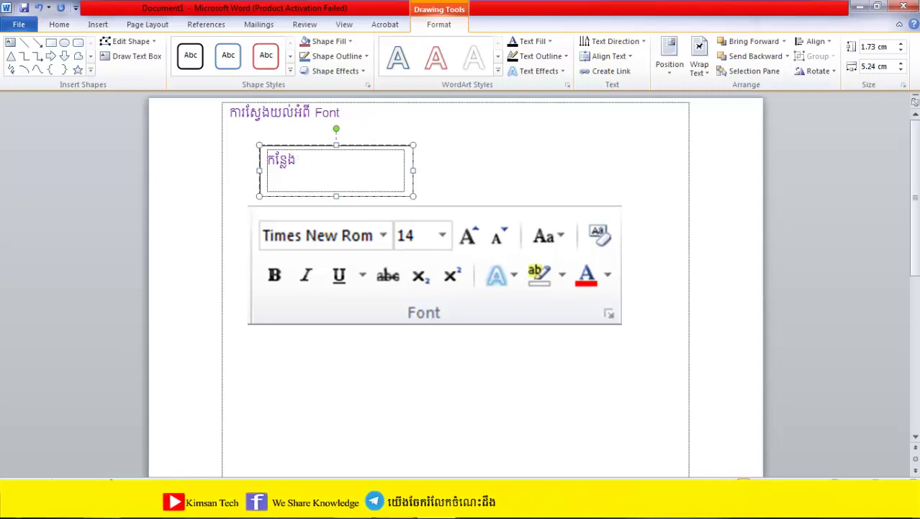
{"action": "type", "text": "ប្តូ"}
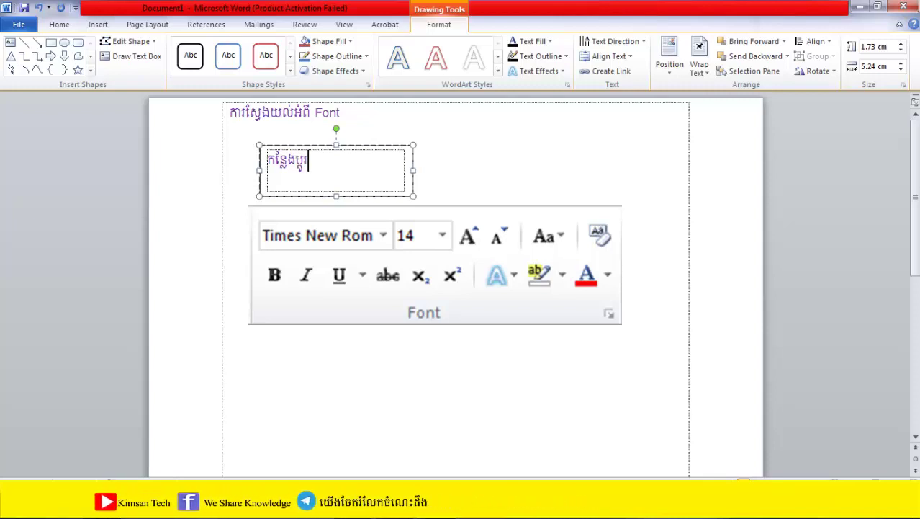
{"action": "type", "text": "រ"}
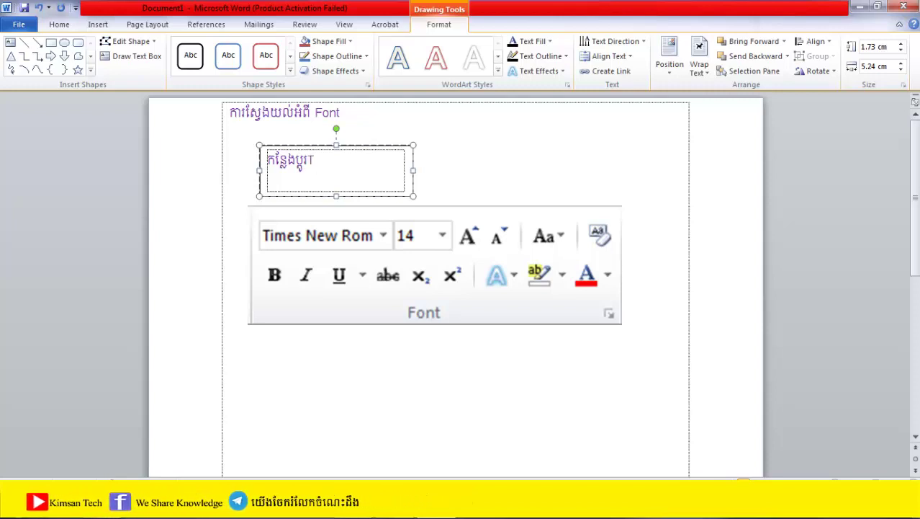
{"action": "type", "text": "Font"}
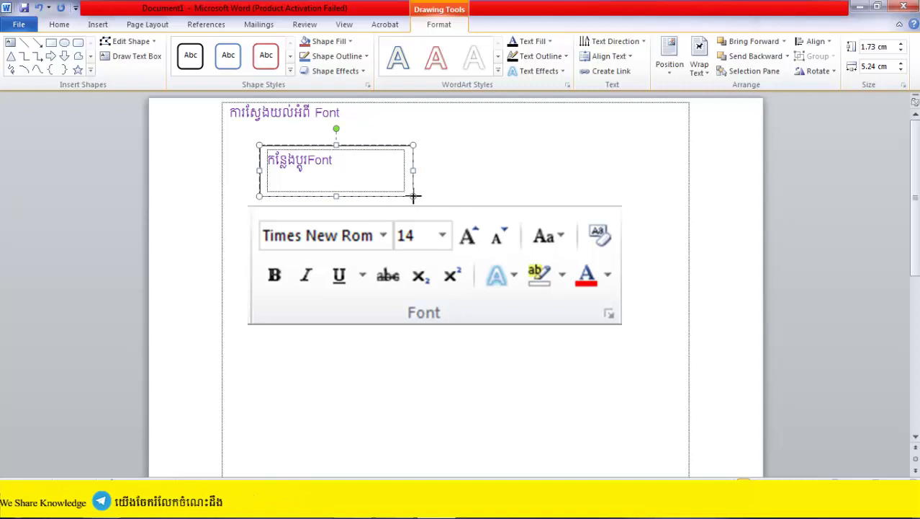
- Shrink the label box to 1.11 × 3.44 cm, remove its outline, and place it under the heading
{"action": "mouse_move", "coordinate": [414, 195]}
{"action": "left_mouse_down"}
{"action": "mouse_move", "coordinate": [376, 192]}
{"action": "mouse_move", "coordinate": [360, 178]}
{"action": "left_mouse_up"}
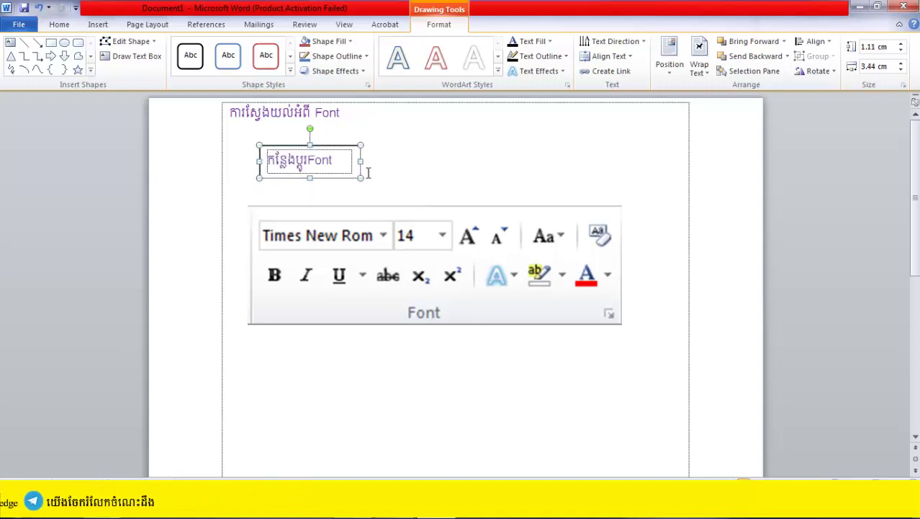
{"action": "left_click", "coordinate": [394, 182]}
{"action": "double_click", "coordinate": [346, 180]}
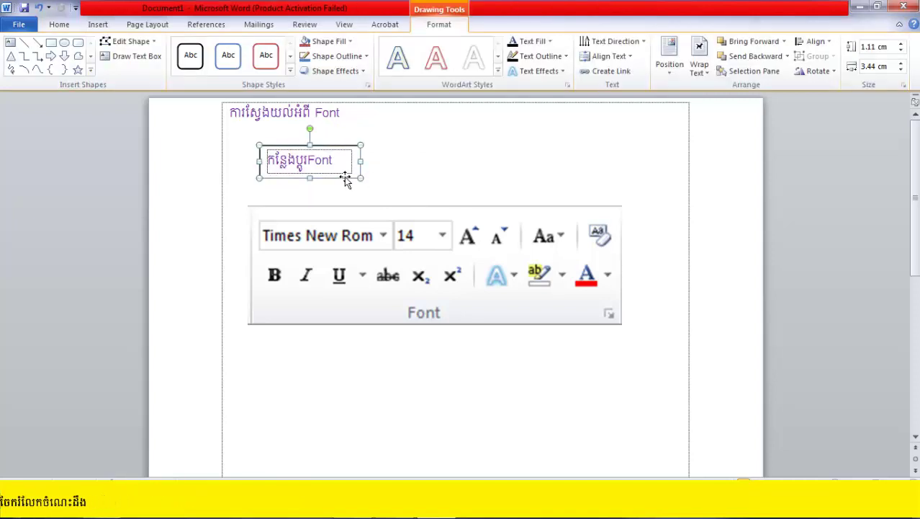
{"action": "left_click", "coordinate": [369, 58]}
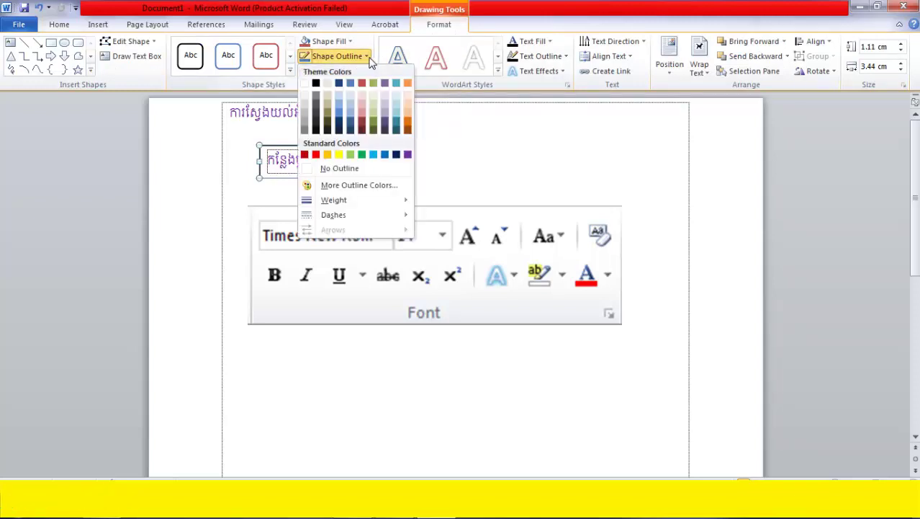
{"action": "left_click", "coordinate": [373, 170]}
{"action": "left_click", "coordinate": [421, 154]}
{"action": "left_click", "coordinate": [339, 177]}
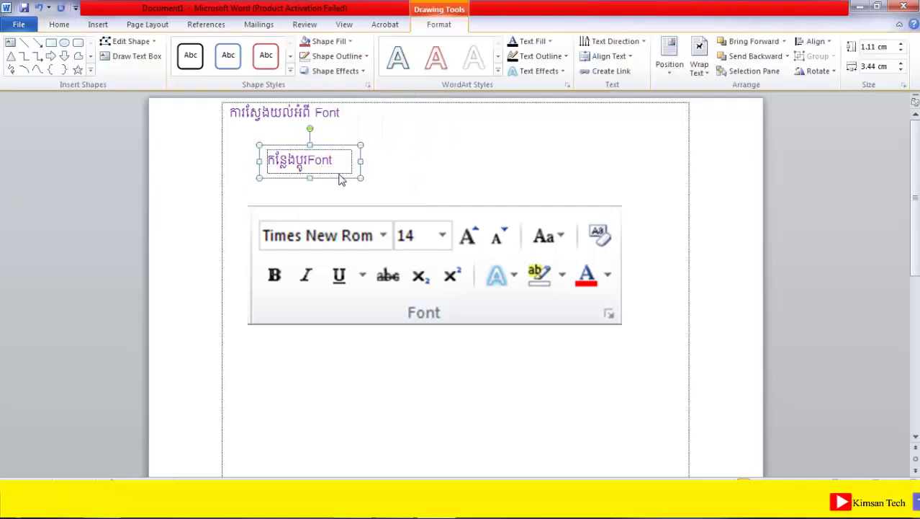
{"action": "left_click_drag", "start_coordinate": [311, 173], "coordinate": [317, 176]}
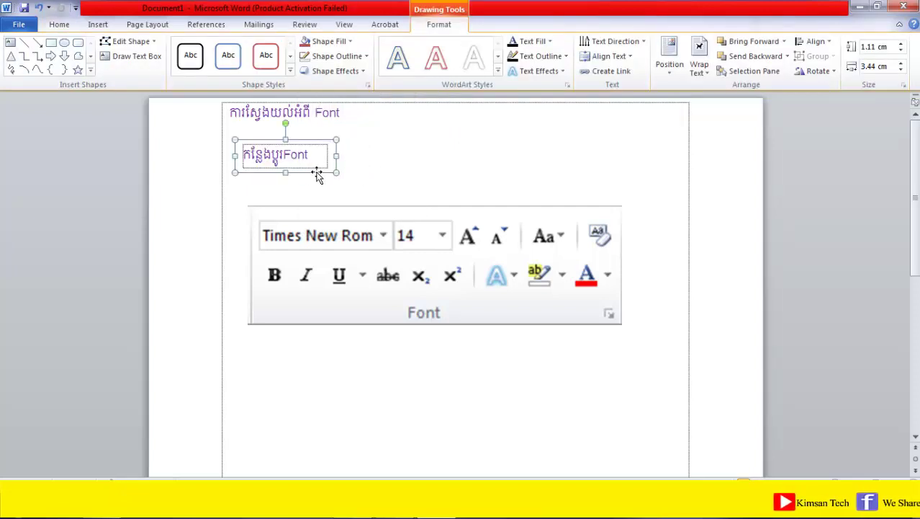
- Draw an arrow from the label down to the font name box in the screenshot
{"action": "left_click", "coordinate": [409, 155]}
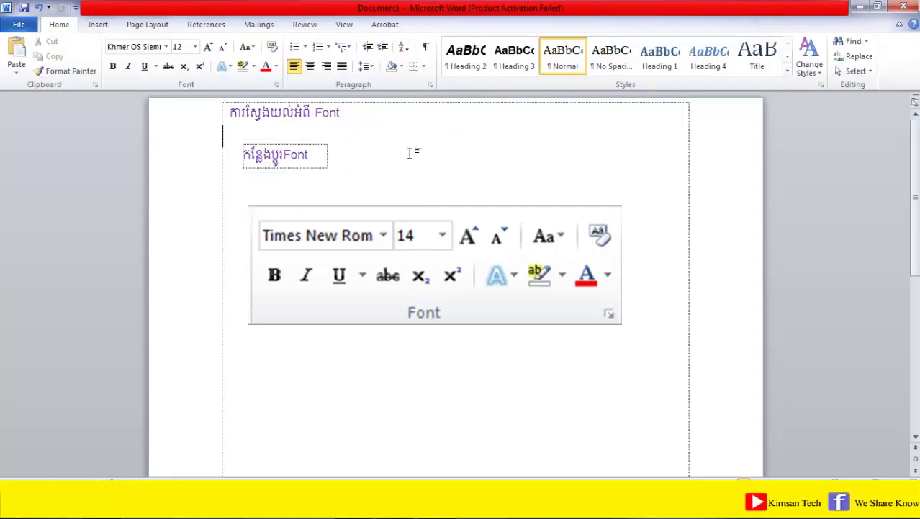
{"action": "left_click", "coordinate": [98, 24]}
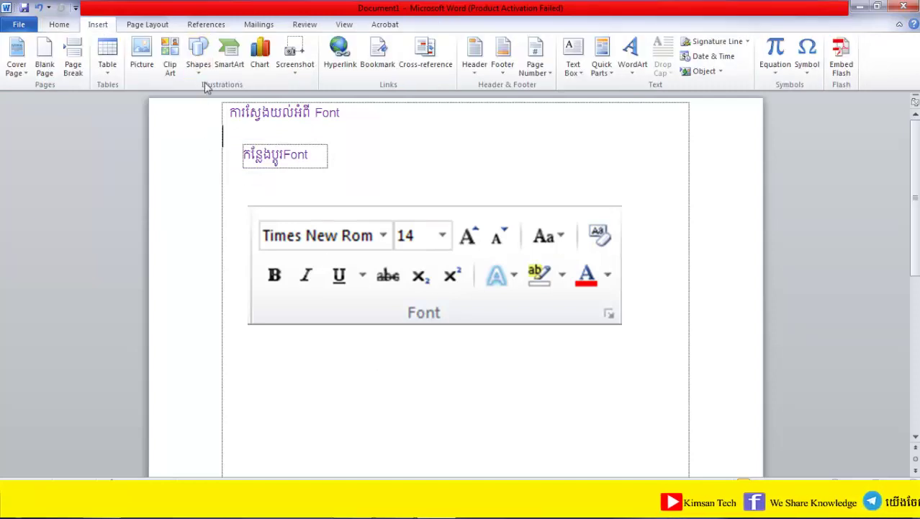
{"action": "left_click", "coordinate": [199, 69]}
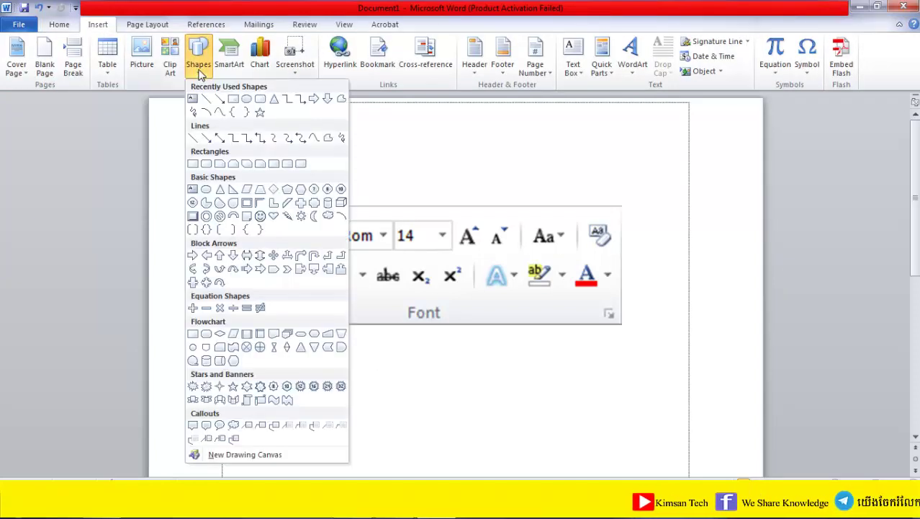
{"action": "left_click", "coordinate": [207, 139]}
{"action": "left_click_drag", "start_coordinate": [301, 161], "coordinate": [375, 228]}
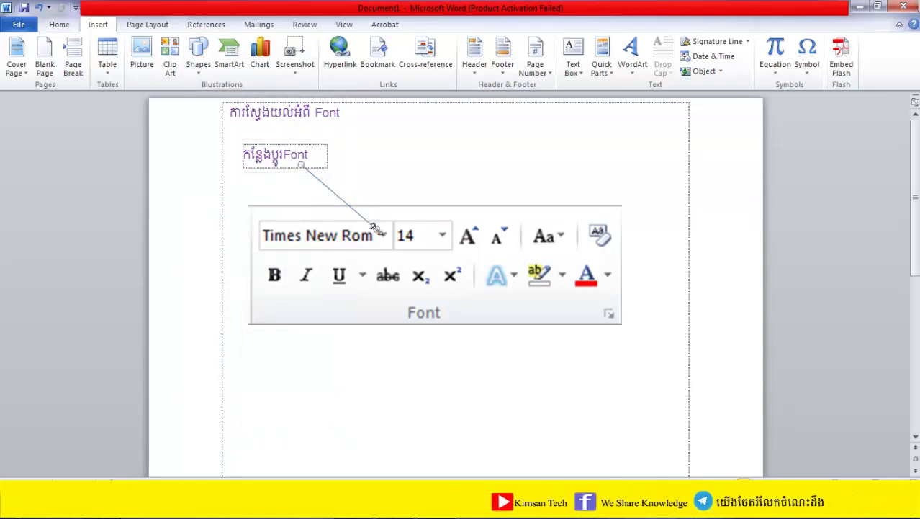
{"action": "left_click", "coordinate": [425, 170]}
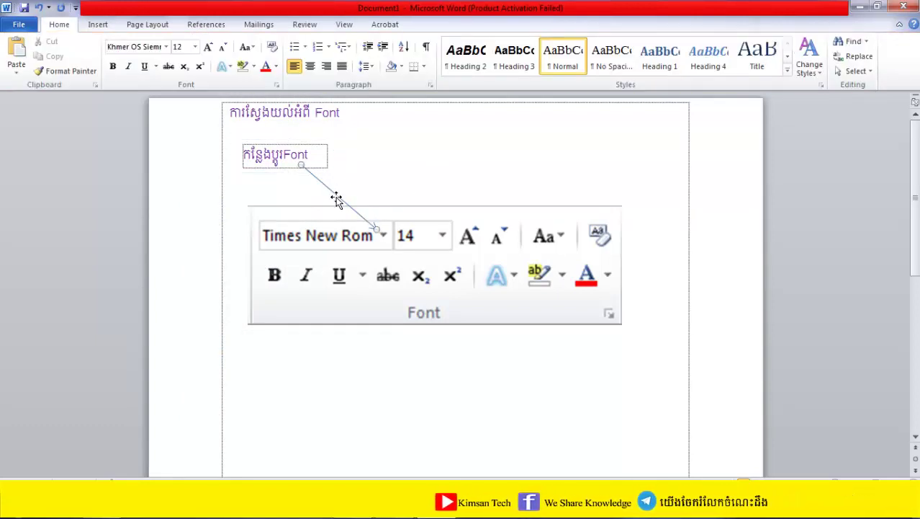
- Give the arrow a black line style, replacing the red one tried first
{"action": "left_click", "coordinate": [337, 200]}
{"action": "left_click", "coordinate": [296, 76]}
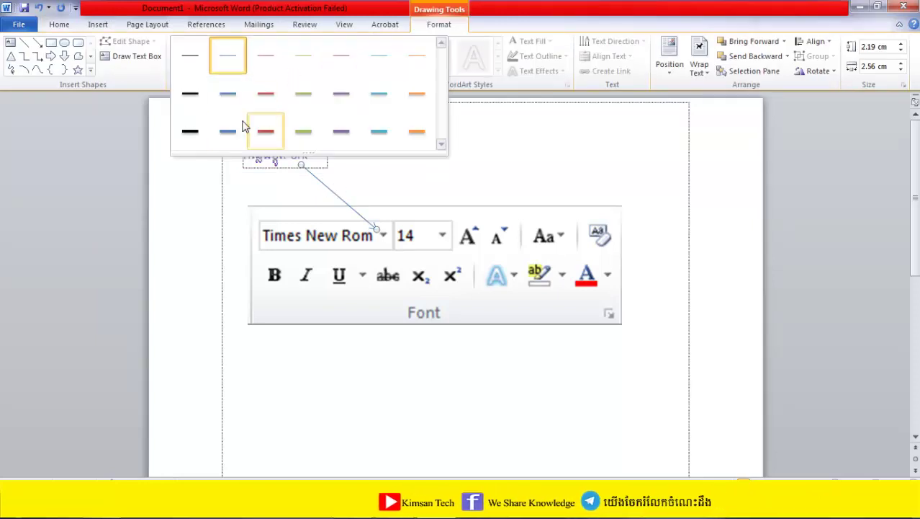
{"action": "left_click", "coordinate": [266, 133]}
{"action": "left_click", "coordinate": [388, 175]}
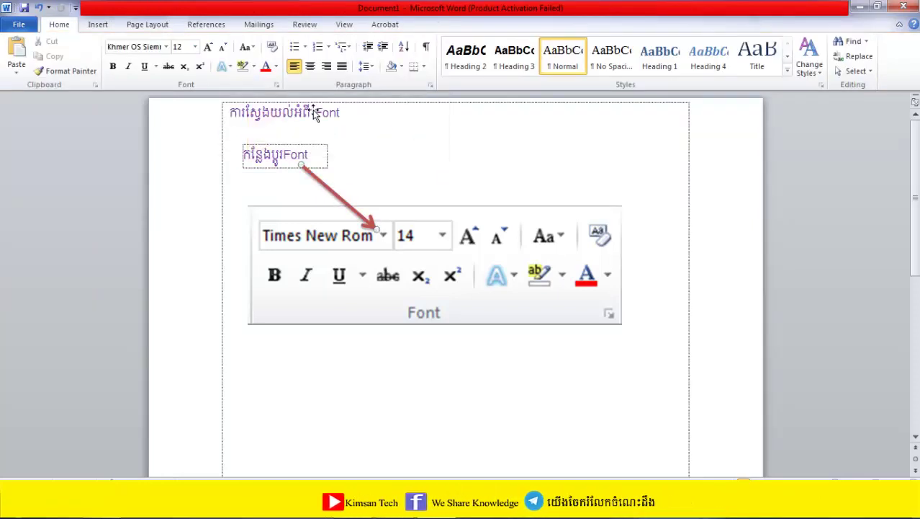
{"action": "left_click", "coordinate": [332, 196]}
{"action": "left_click", "coordinate": [291, 72]}
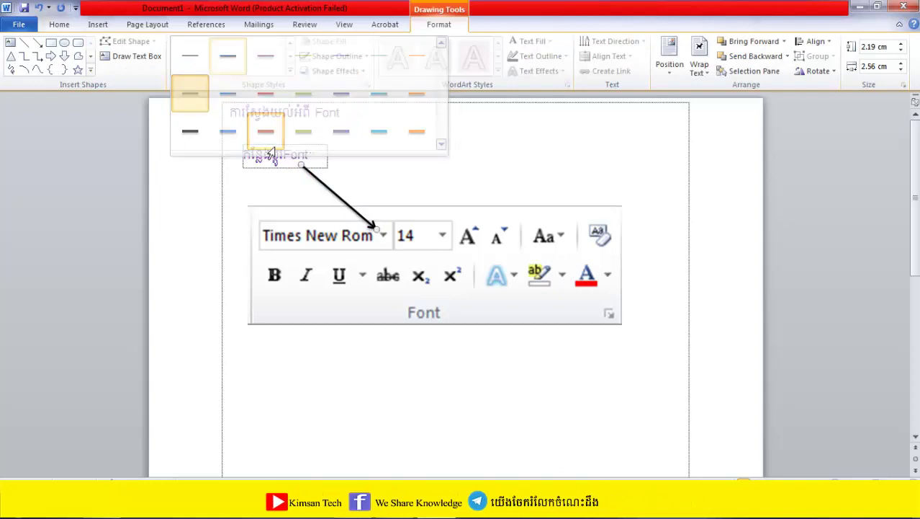
{"action": "left_click", "coordinate": [369, 178]}
- Duplicate the label to the right and change its text to 'ទំហំFont'
{"action": "left_click", "coordinate": [309, 147]}
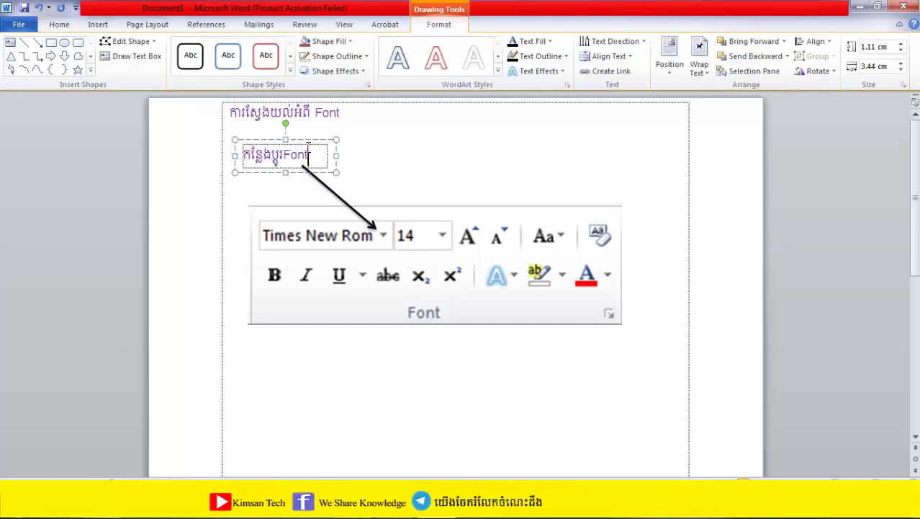
{"action": "mouse_move", "coordinate": [294, 144]}
{"action": "left_mouse_down"}
{"action": "mouse_move", "coordinate": [425, 162]}
{"action": "mouse_move", "coordinate": [425, 137]}
{"action": "mouse_move", "coordinate": [373, 147]}
{"action": "left_mouse_up"}
{"action": "type", "text": "T"}
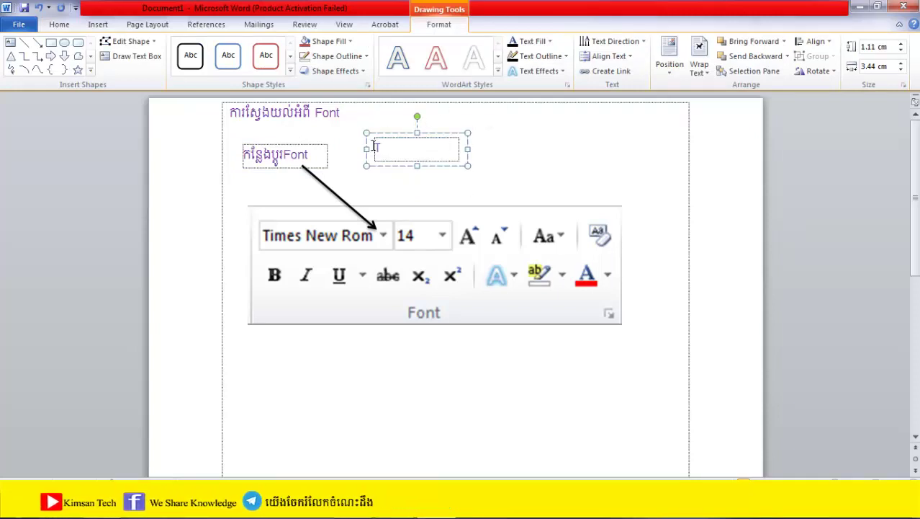
{"action": "type", "text": "Mh"}
{"action": "key", "text": "ctrl+z"}
{"action": "type", "text": "T"}
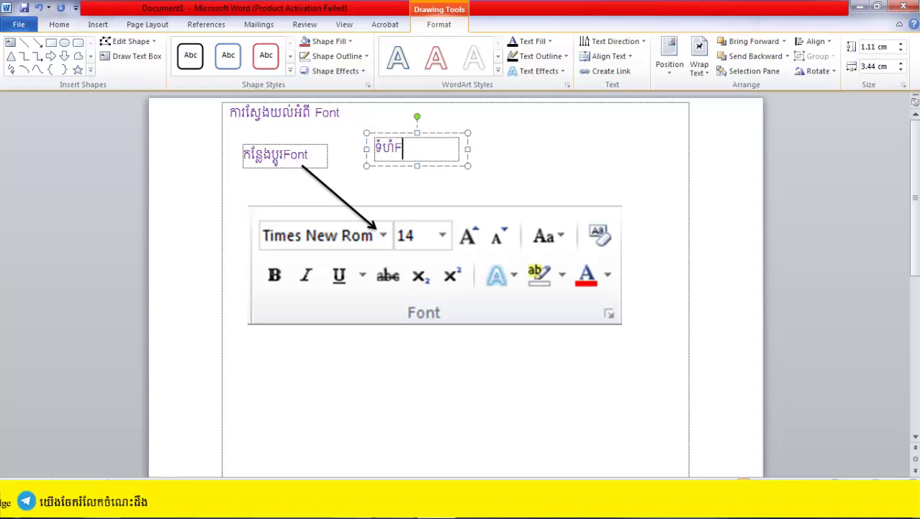
{"action": "left_click", "coordinate": [442, 182]}
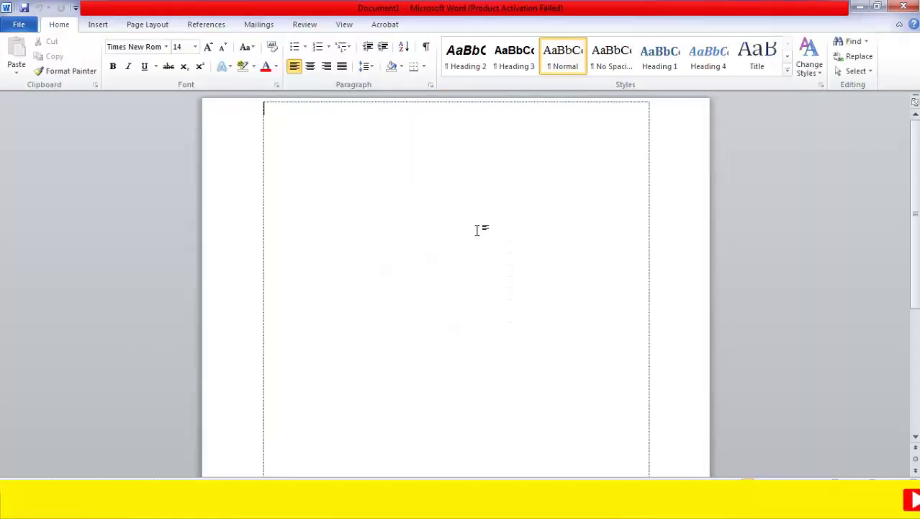
- Zoom the empty Word page with Ctrl+scroll
{"action": "scroll", "coordinate": [404, 170], "scroll_direction": "up", "scroll_amount": 4}
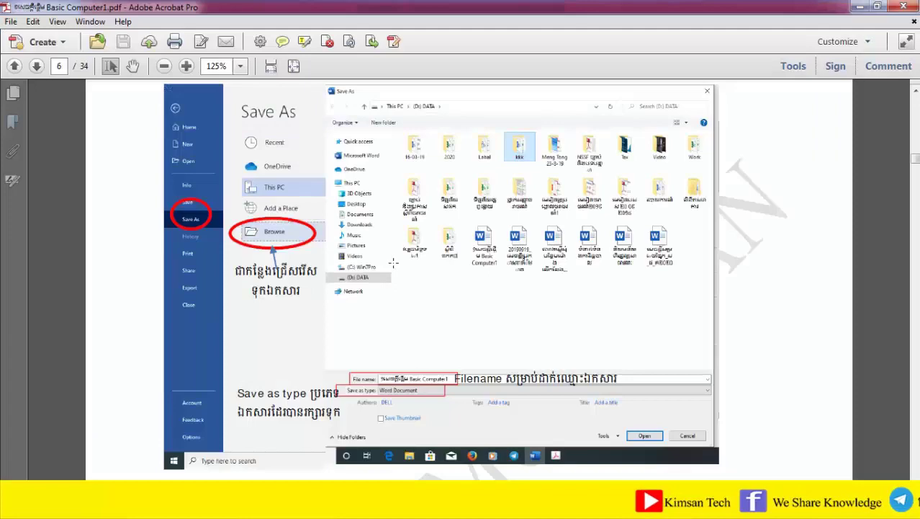
{"action": "scroll", "coordinate": [391, 262], "scroll_direction": "up", "scroll_amount": 3}
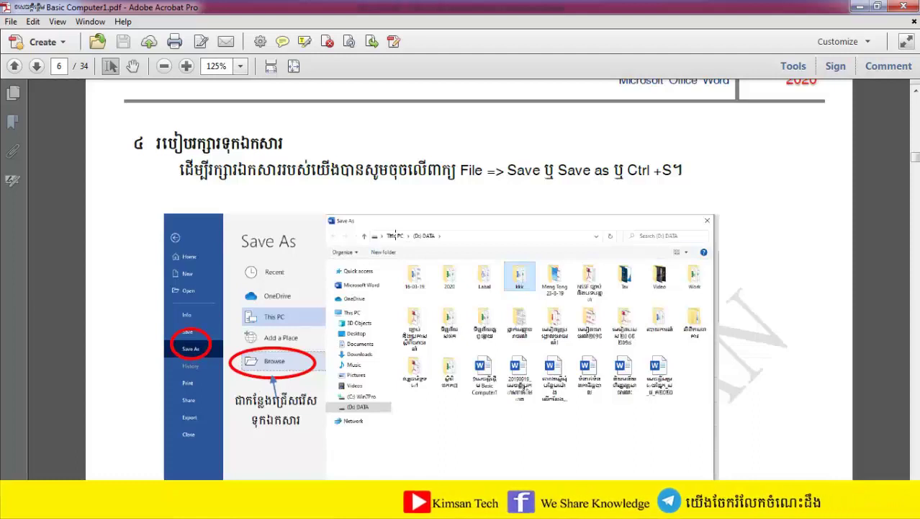
- Scroll the PDF guide to the Save As image and drag a selection rectangle over it
{"action": "scroll", "coordinate": [425, 226], "scroll_direction": "down", "scroll_amount": 1}
{"action": "scroll", "coordinate": [389, 229], "scroll_direction": "down", "scroll_amount": 1}
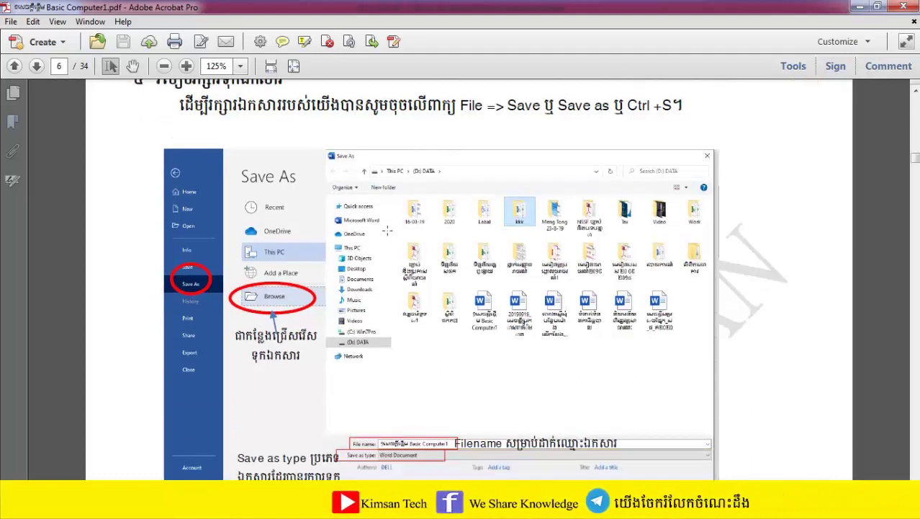
{"action": "scroll", "coordinate": [388, 230], "scroll_direction": "down", "scroll_amount": 1}
{"action": "scroll", "coordinate": [386, 230], "scroll_direction": "down", "scroll_amount": 4}
{"action": "scroll", "coordinate": [346, 226], "scroll_direction": "up", "scroll_amount": 3}
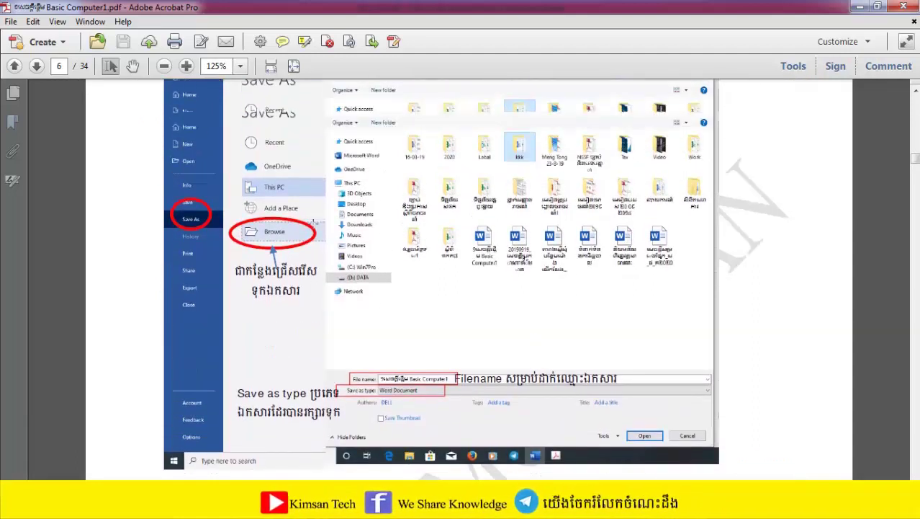
{"action": "scroll", "coordinate": [313, 224], "scroll_direction": "up", "scroll_amount": 5}
{"action": "scroll", "coordinate": [232, 242], "scroll_direction": "up", "scroll_amount": 5}
{"action": "scroll", "coordinate": [281, 251], "scroll_direction": "down", "scroll_amount": 4}
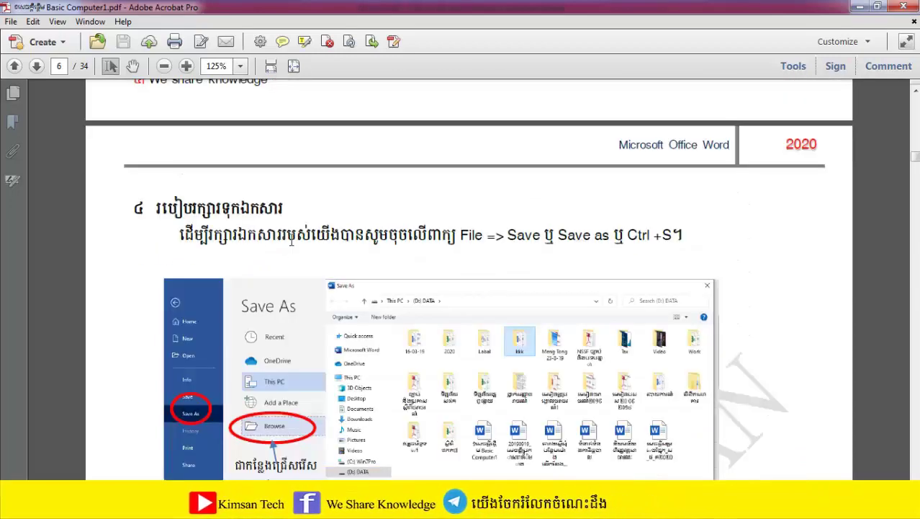
{"action": "scroll", "coordinate": [190, 224], "scroll_direction": "down", "scroll_amount": 1}
{"action": "left_click_drag", "start_coordinate": [167, 230], "coordinate": [733, 414]}
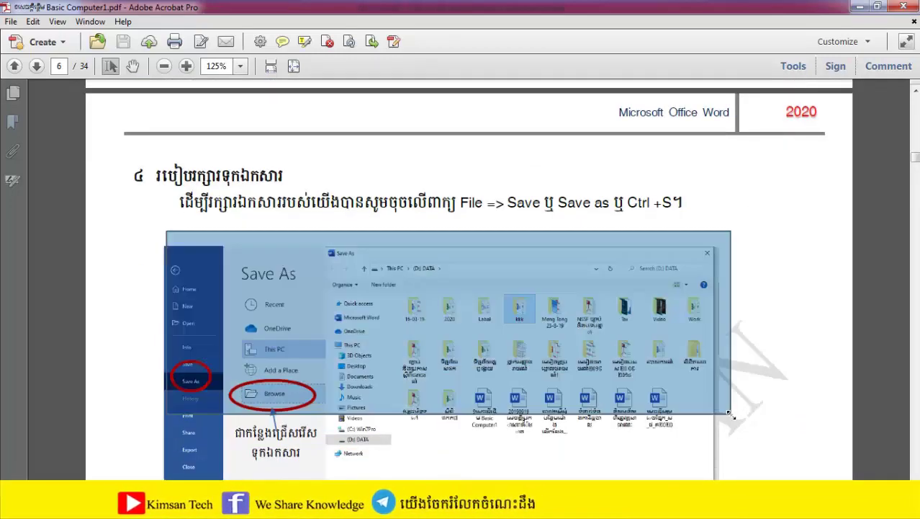
{"action": "left_click", "coordinate": [518, 439]}
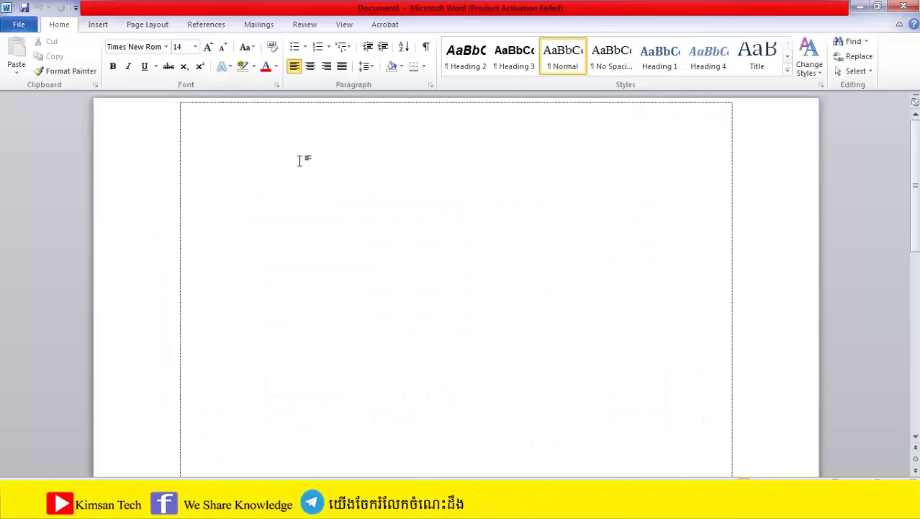
- Open Word's Save As dialog and centre it on the screen
{"action": "left_click", "coordinate": [19, 26]}
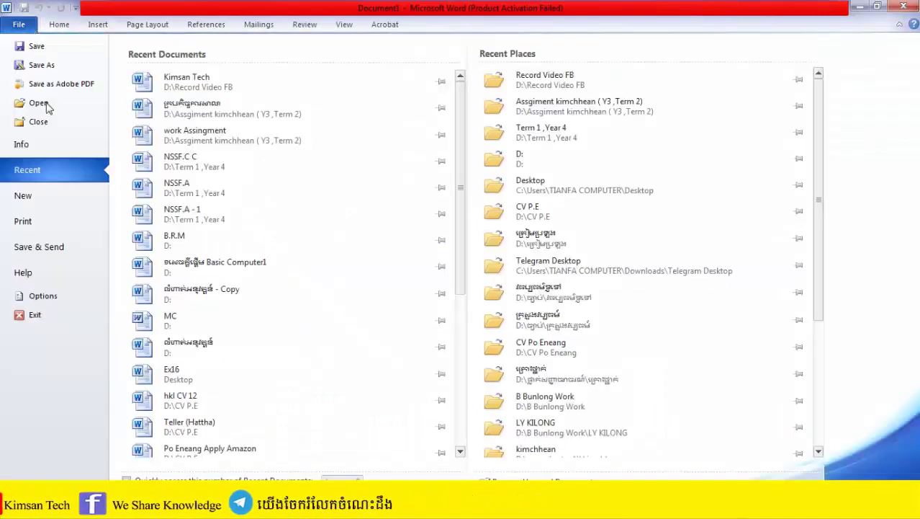
{"action": "left_click", "coordinate": [62, 67]}
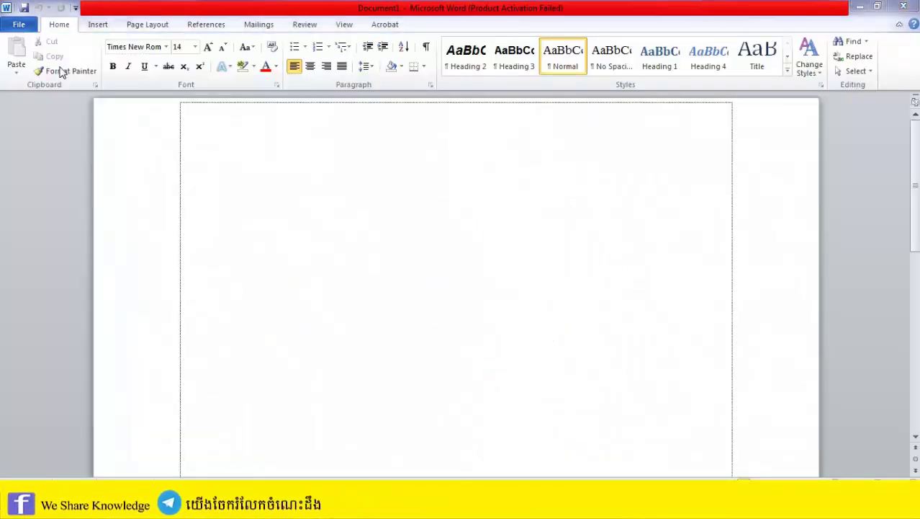
{"action": "mouse_move", "coordinate": [248, 10]}
{"action": "left_mouse_down"}
{"action": "mouse_move", "coordinate": [502, 141]}
{"action": "mouse_move", "coordinate": [462, 141]}
{"action": "left_mouse_up"}
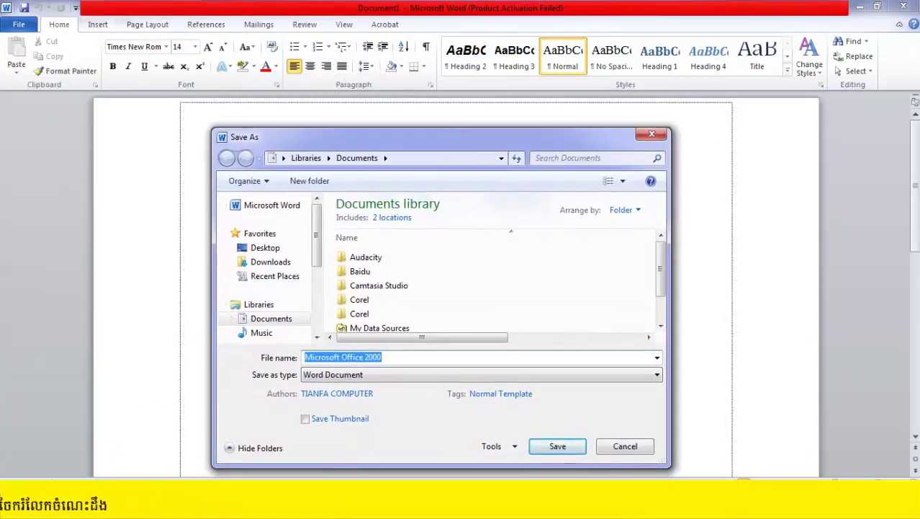
{"action": "key", "text": "super"}
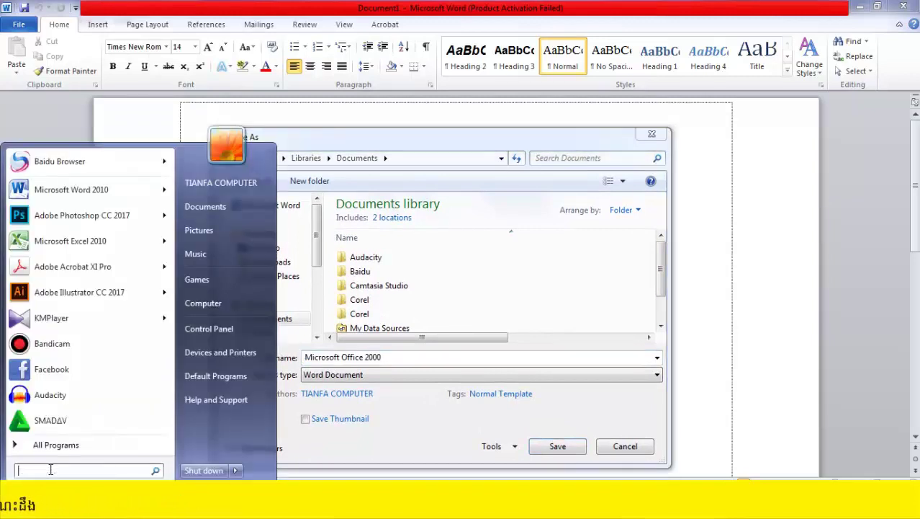
- Take a full-screen snip with Snipping Tool and save it as 013
{"action": "type", "text": "sni"}
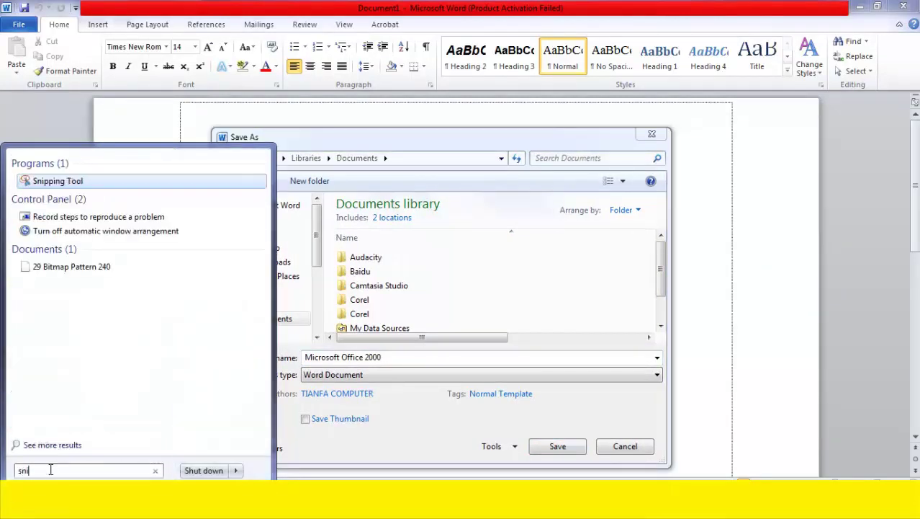
{"action": "left_click", "coordinate": [64, 182]}
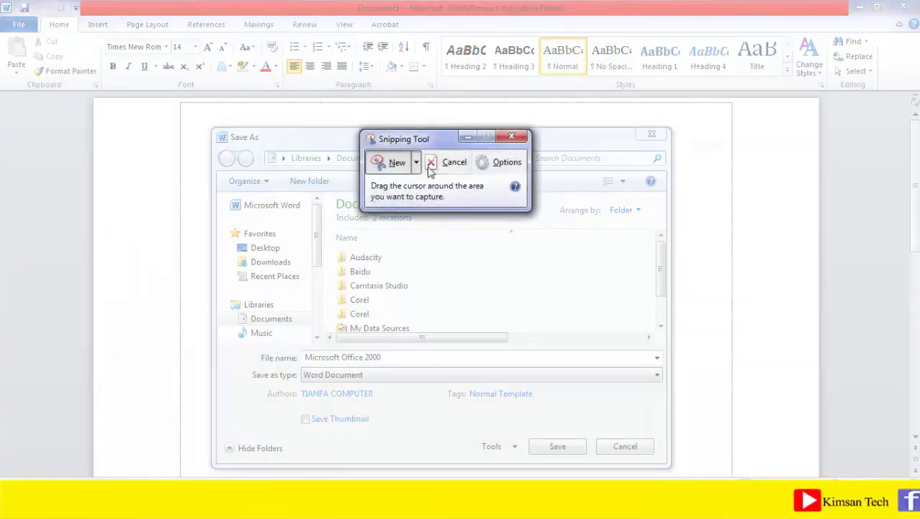
{"action": "left_click", "coordinate": [416, 165]}
{"action": "left_click", "coordinate": [428, 231]}
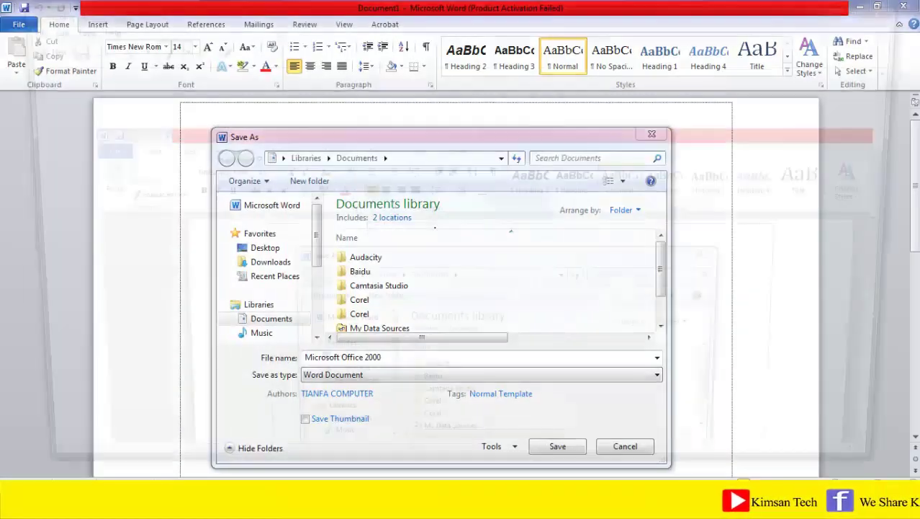
{"action": "left_click", "coordinate": [58, 46]}
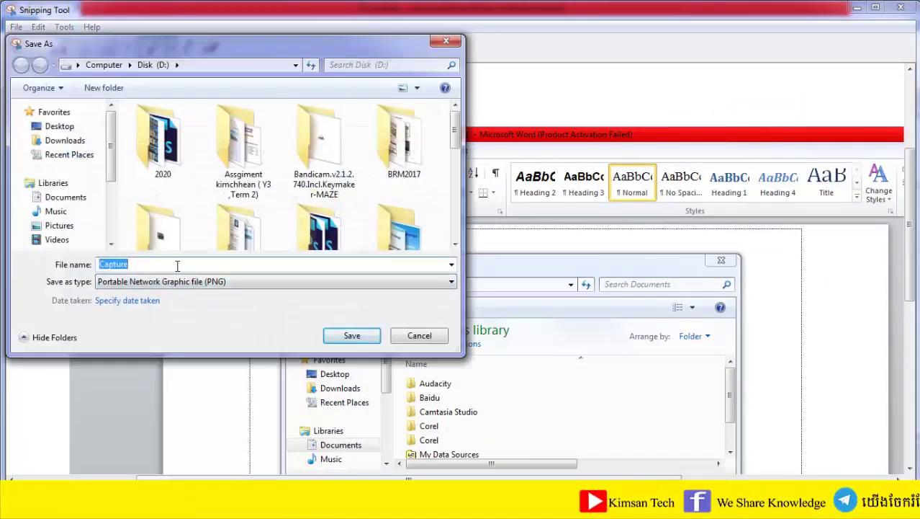
{"action": "type", "text": "01"}
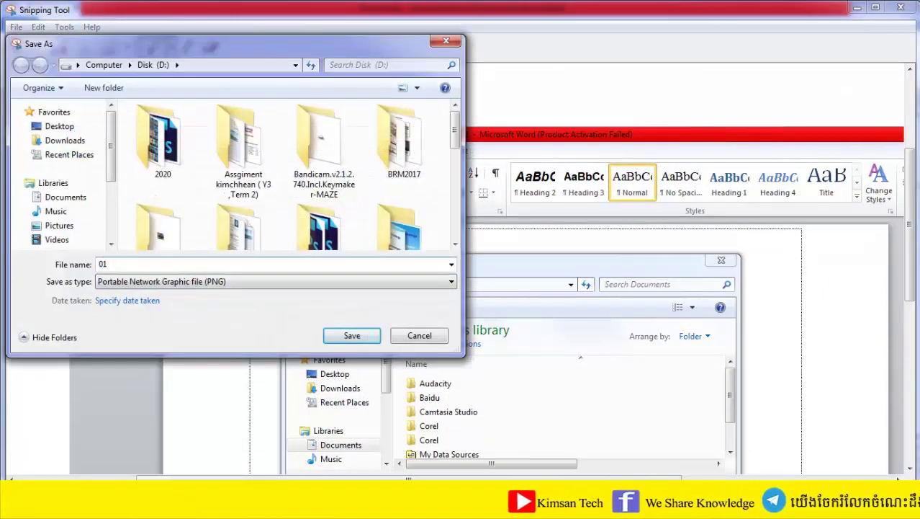
{"action": "type", "text": "3"}
{"action": "left_click", "coordinate": [351, 335]}
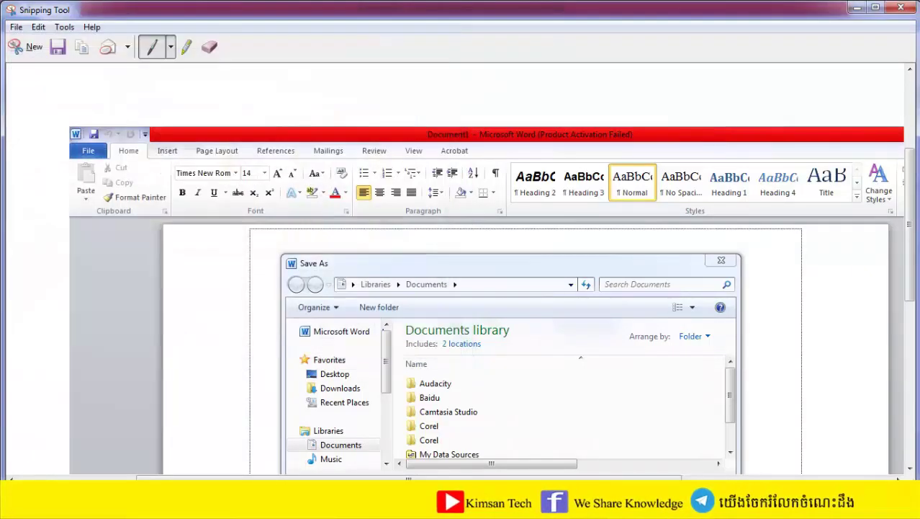
- Close Snipping Tool and the Save As dialog, then copy the 013 image from Disk D
{"action": "left_click", "coordinate": [901, 7]}
{"action": "key", "text": "Escape"}
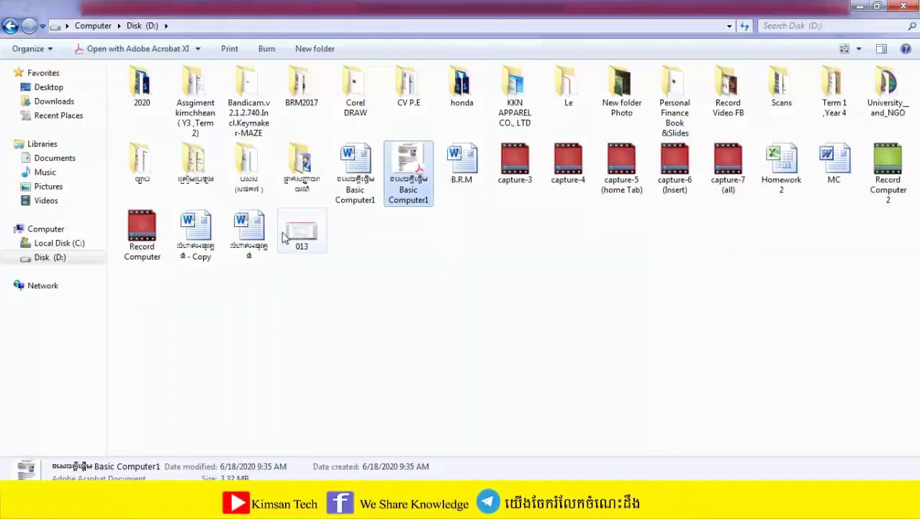
{"action": "left_click", "coordinate": [303, 236]}
{"action": "right_click", "coordinate": [303, 238]}
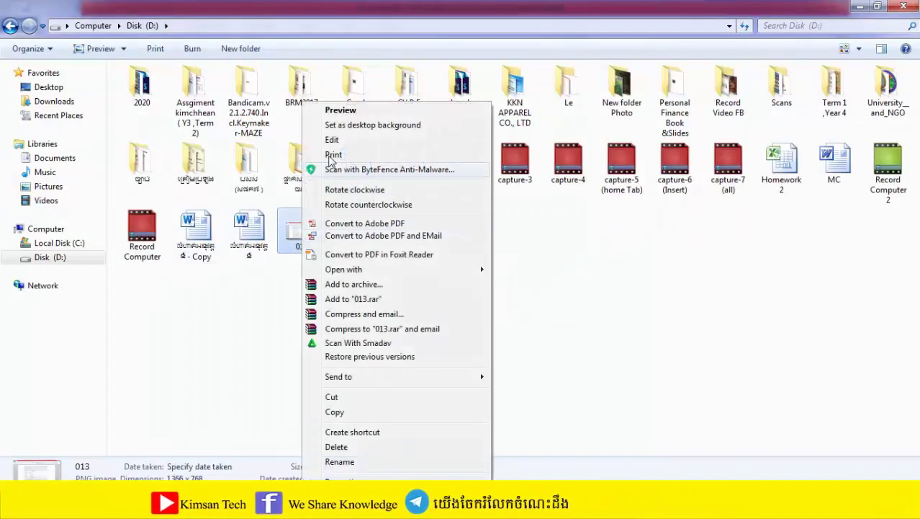
{"action": "left_click", "coordinate": [326, 411]}
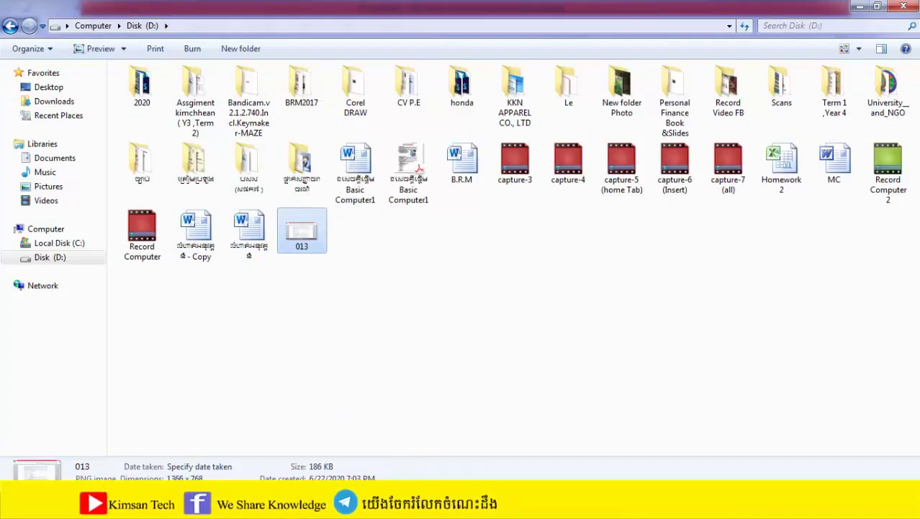
{"action": "key", "text": "alt+Tab"}
{"action": "right_click", "coordinate": [303, 189]}
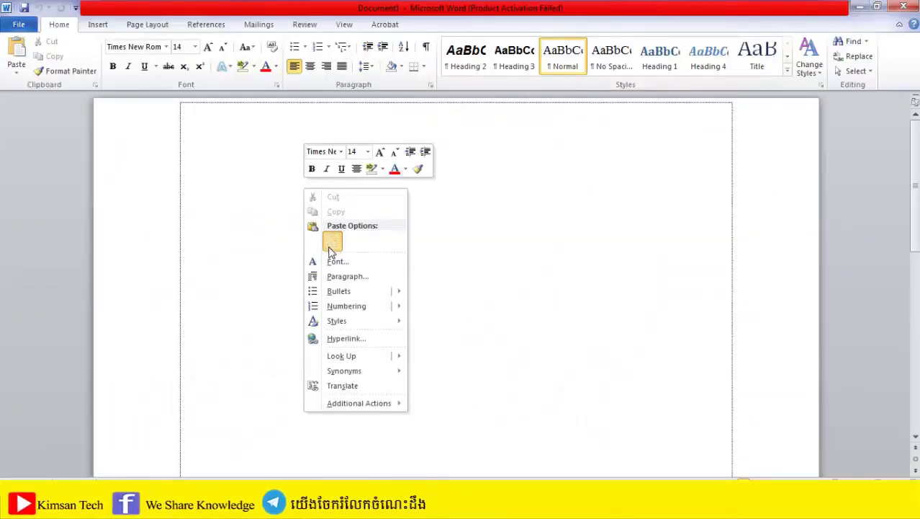
- Paste the 013 screenshot and crop it to the Save As window, about 5.94 × 7.95 cm
{"action": "left_click", "coordinate": [330, 246]}
{"action": "left_click", "coordinate": [495, 291]}
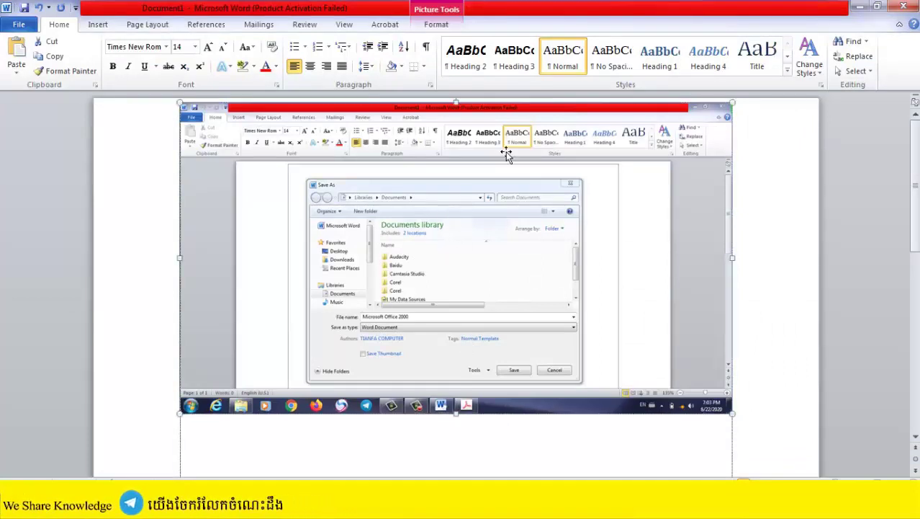
{"action": "left_click", "coordinate": [437, 25]}
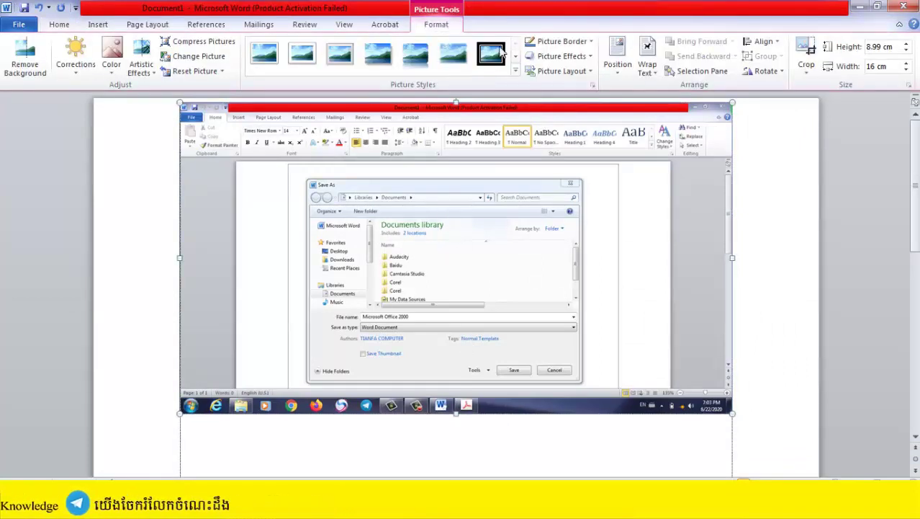
{"action": "left_click", "coordinate": [806, 72]}
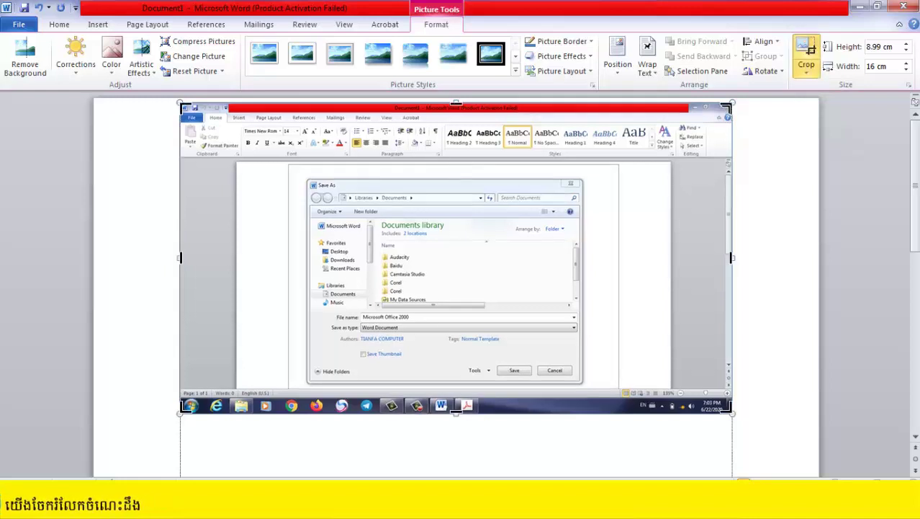
{"action": "mouse_move", "coordinate": [726, 106]}
{"action": "left_mouse_down"}
{"action": "mouse_move", "coordinate": [632, 148]}
{"action": "mouse_move", "coordinate": [609, 174]}
{"action": "left_mouse_up"}
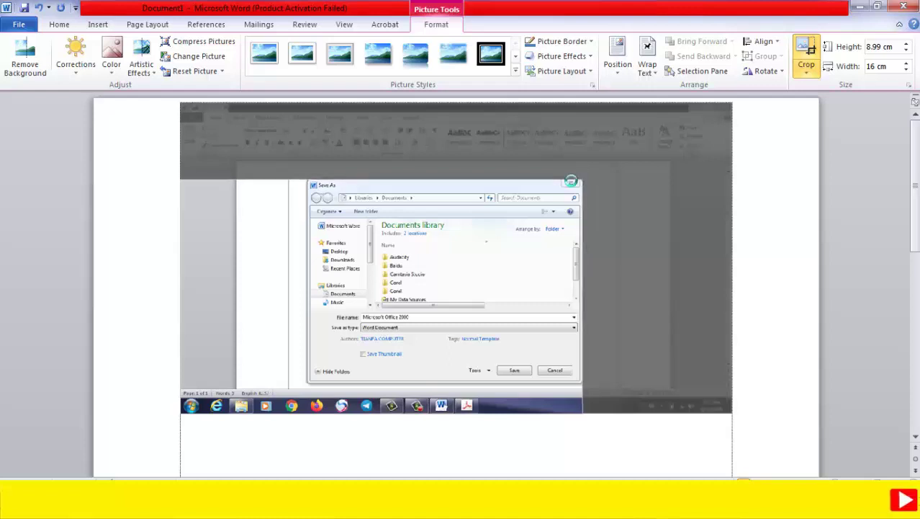
{"action": "left_click_drag", "start_coordinate": [570, 181], "coordinate": [570, 181]}
{"action": "mouse_move", "coordinate": [185, 330]}
{"action": "left_mouse_down"}
{"action": "mouse_move", "coordinate": [294, 300]}
{"action": "mouse_move", "coordinate": [307, 307]}
{"action": "left_mouse_up"}
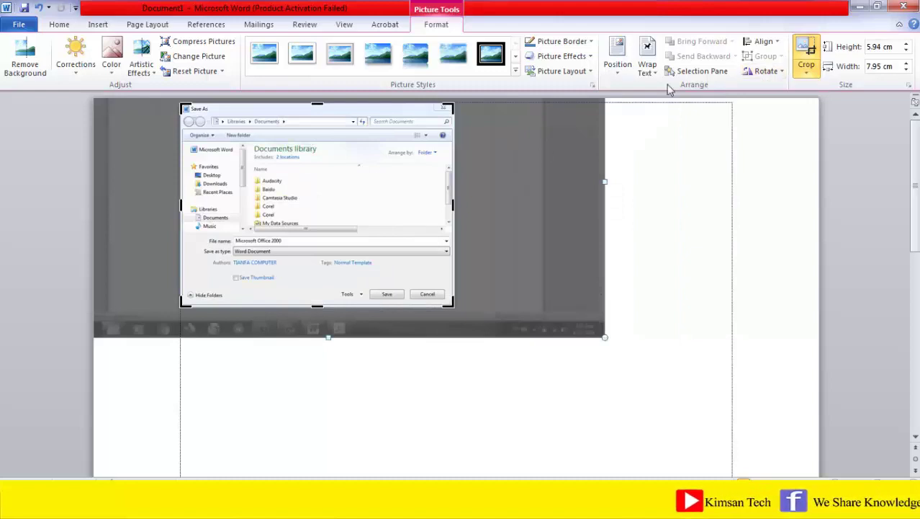
- Finish cropping, set the picture to Behind Text, and move it to the page centre
{"action": "left_click", "coordinate": [800, 47]}
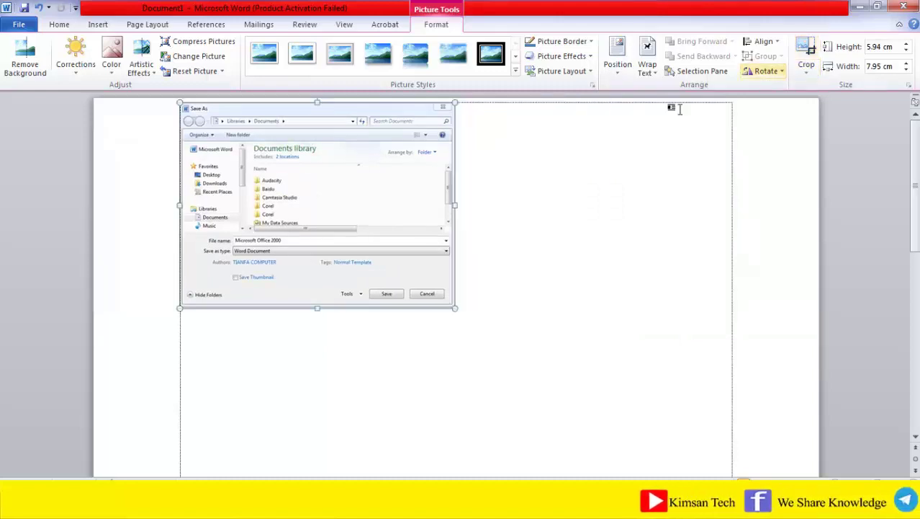
{"action": "right_click", "coordinate": [373, 177]}
{"action": "mouse_move", "coordinate": [425, 376]}
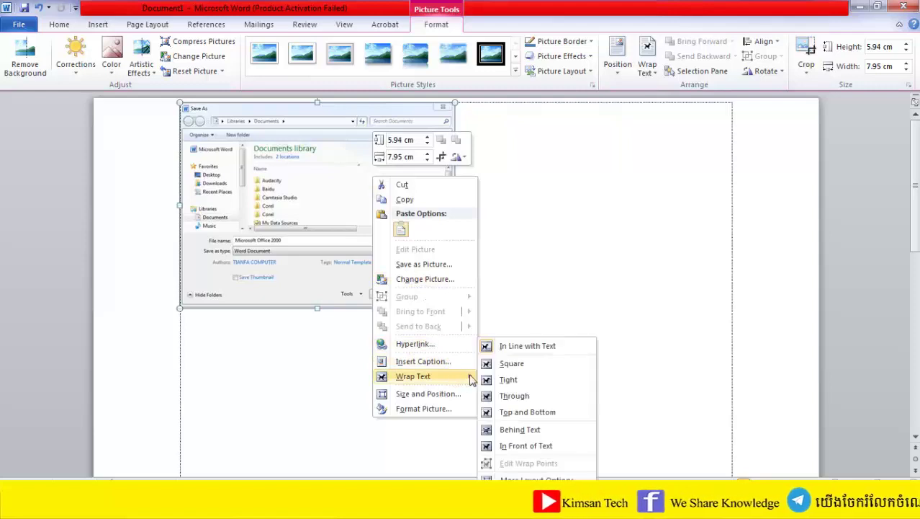
{"action": "left_click", "coordinate": [520, 430]}
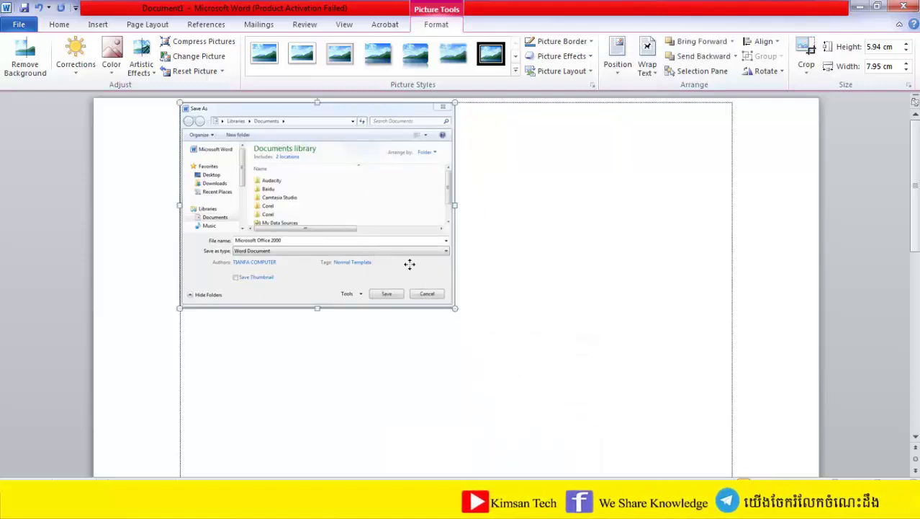
{"action": "left_click_drag", "start_coordinate": [409, 264], "coordinate": [507, 359]}
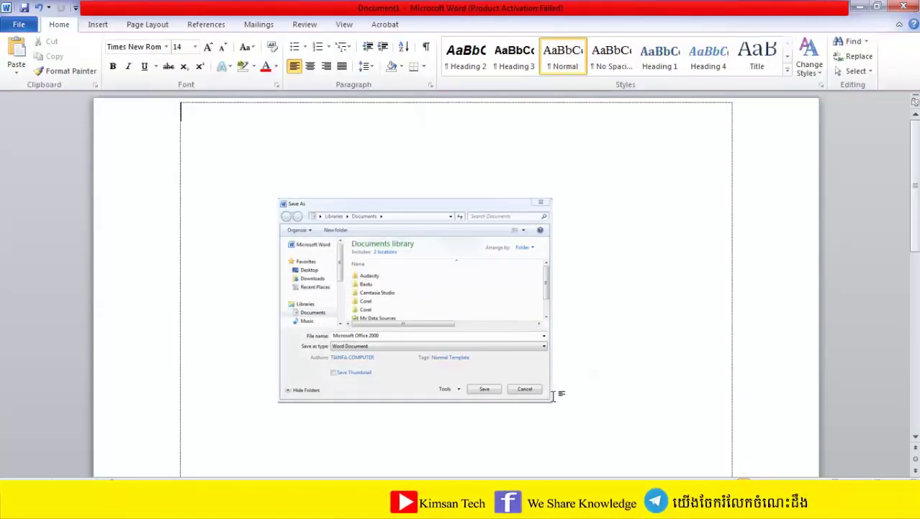
- Enlarge the Save As screenshot to 8.99 × 12.03 cm
{"action": "left_click", "coordinate": [549, 398]}
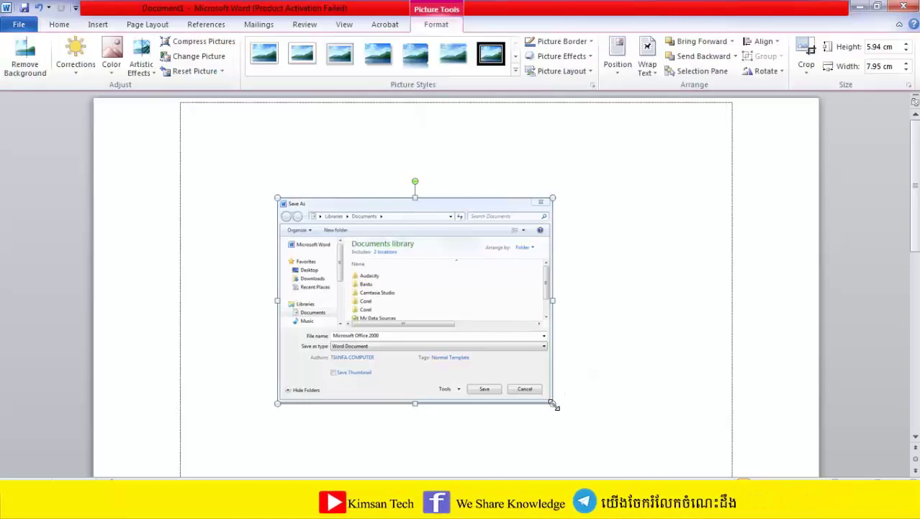
{"action": "mouse_move", "coordinate": [552, 404]}
{"action": "left_mouse_down"}
{"action": "mouse_move", "coordinate": [590, 382]}
{"action": "mouse_move", "coordinate": [544, 350]}
{"action": "left_mouse_up"}
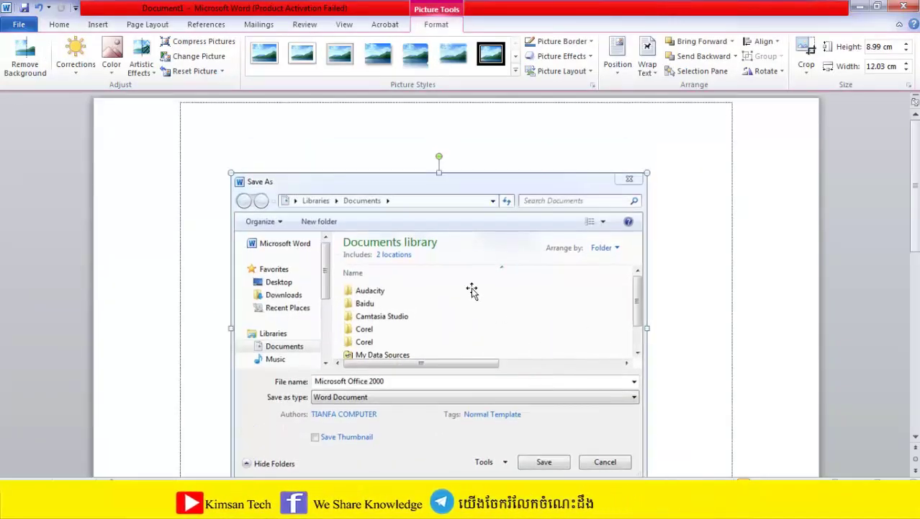
{"action": "scroll", "coordinate": [487, 288], "scroll_direction": "down", "scroll_amount": 3}
{"action": "scroll", "coordinate": [486, 288], "scroll_direction": "up", "scroll_amount": 3}
{"action": "left_click", "coordinate": [404, 298]}
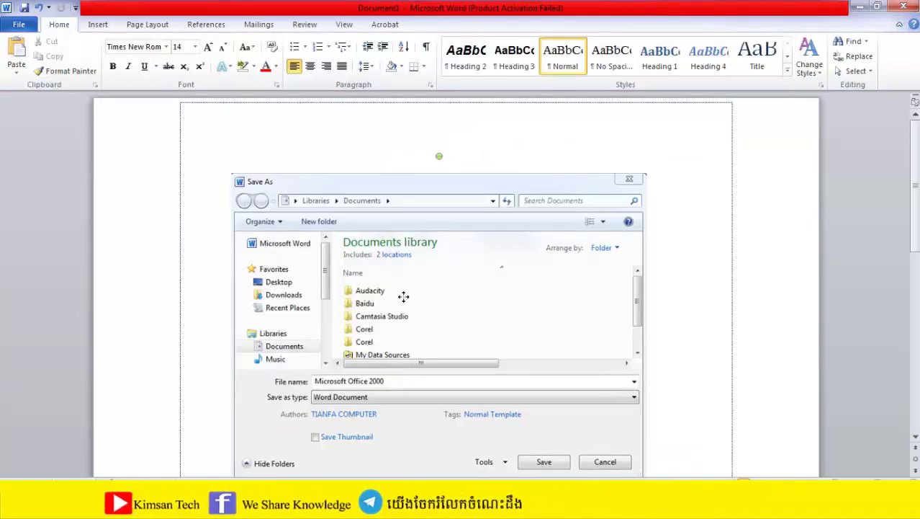
{"action": "left_click", "coordinate": [403, 299]}
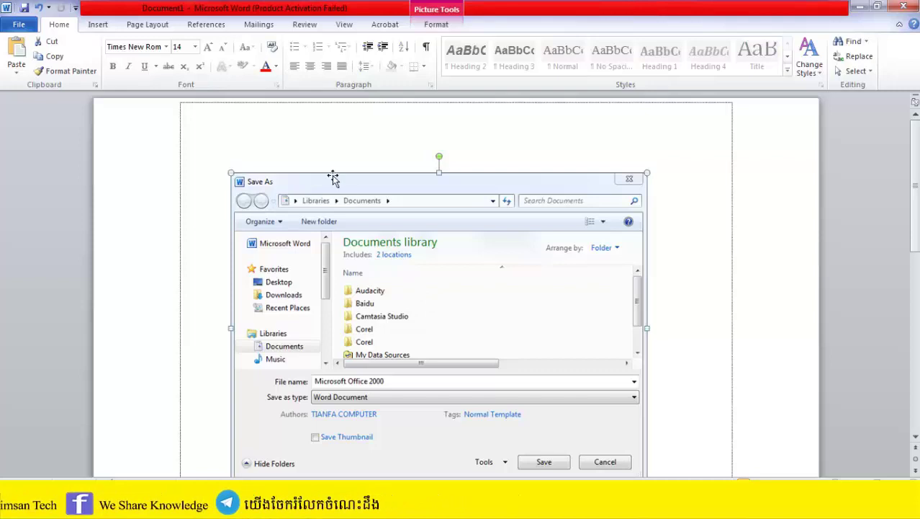
{"action": "left_click", "coordinate": [277, 150]}
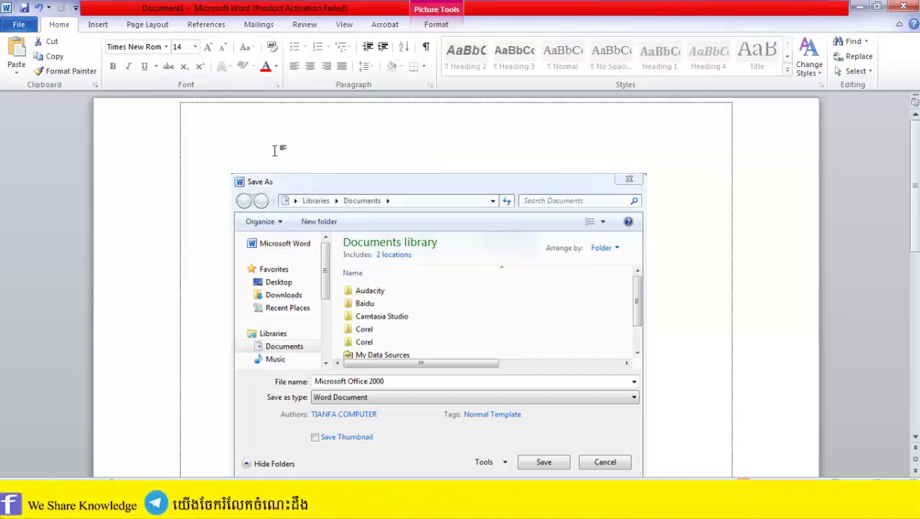
- Draw a text box above the Save As screenshot
{"action": "left_click", "coordinate": [98, 23]}
{"action": "left_click", "coordinate": [199, 72]}
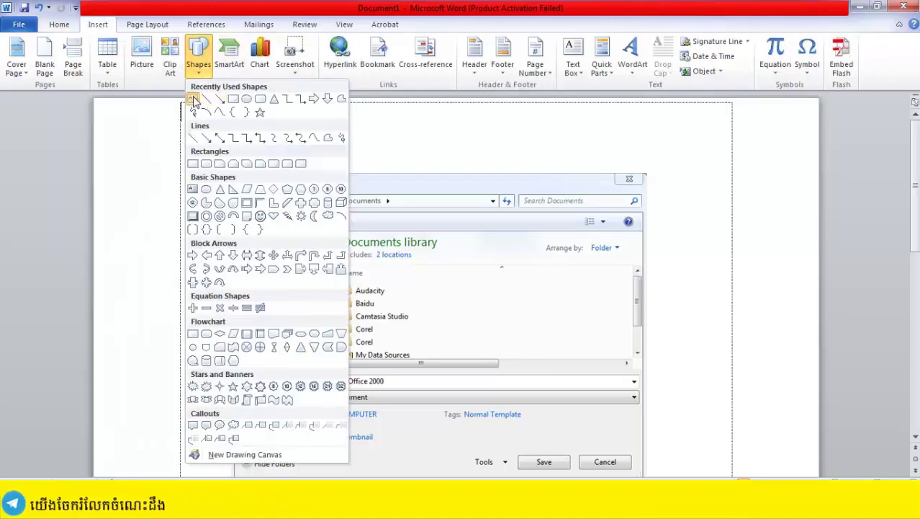
{"action": "left_click", "coordinate": [193, 98]}
{"action": "left_click_drag", "start_coordinate": [434, 166], "coordinate": [435, 165]}
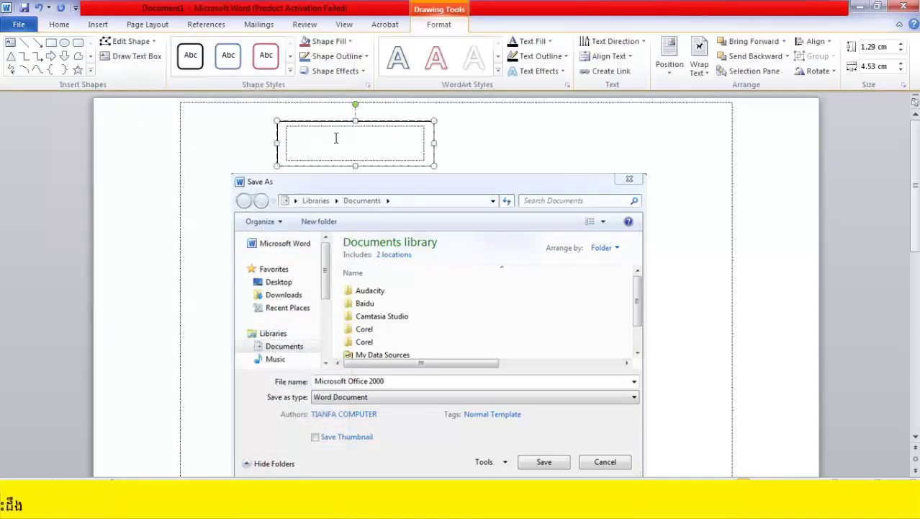
- Draw an arrow line from the label box down to the File name field
{"action": "left_click", "coordinate": [99, 24]}
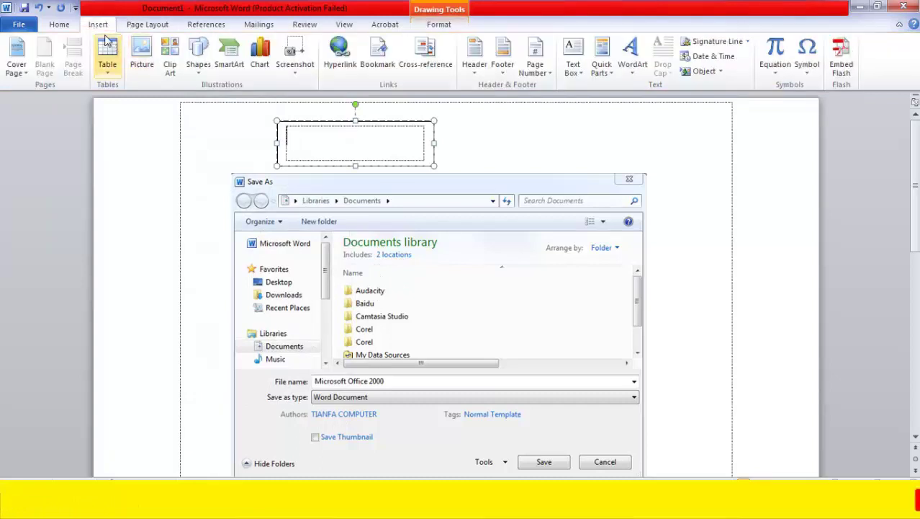
{"action": "left_click", "coordinate": [199, 72]}
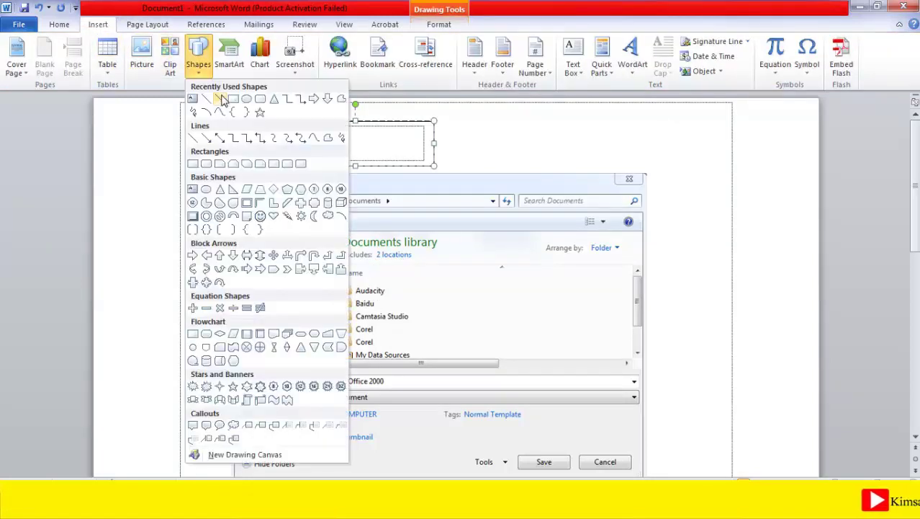
{"action": "left_click", "coordinate": [207, 139]}
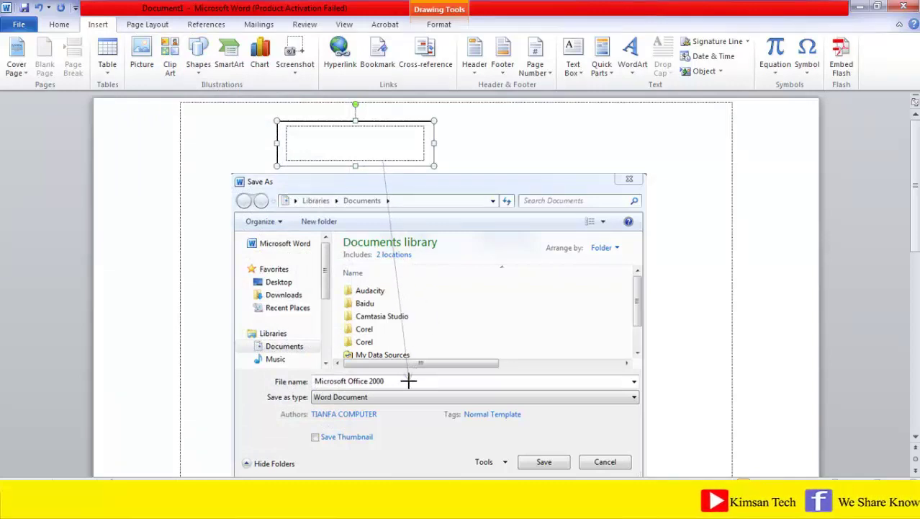
{"action": "left_click_drag", "start_coordinate": [408, 380], "coordinate": [407, 376]}
- Type the Khmer label 'កន្លែងសរសេរឈ្មោះឯកសារ' in the box and resize it to fit
{"action": "left_click", "coordinate": [377, 138]}
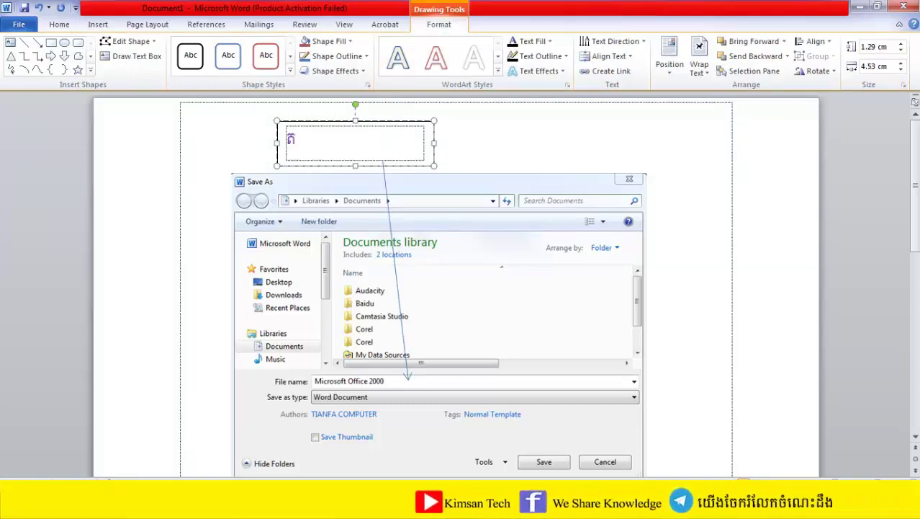
{"action": "type", "text": "កន្ទ"}
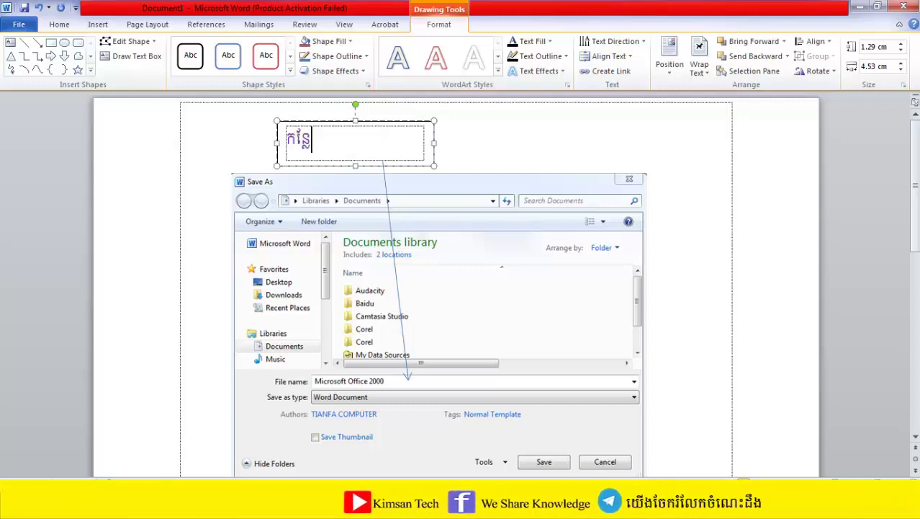
{"action": "type", "text": "ែងស"}
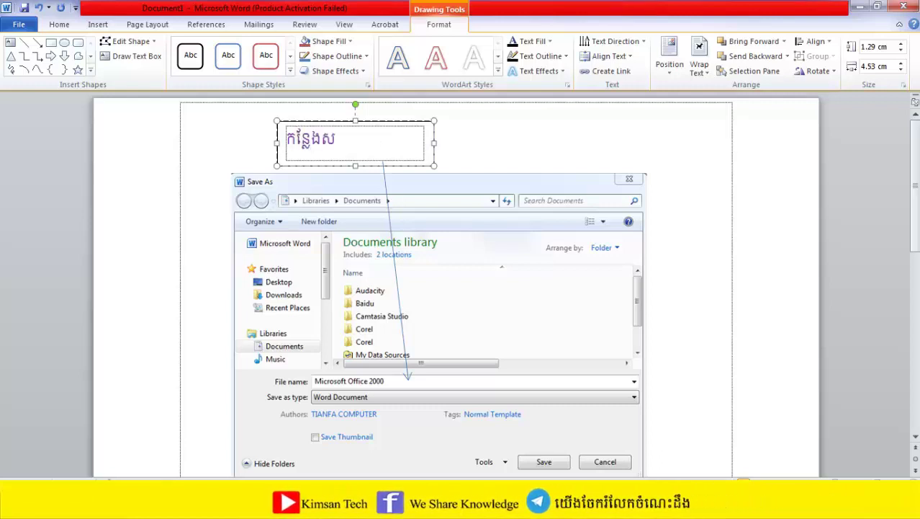
{"action": "type", "text": "រសេ"}
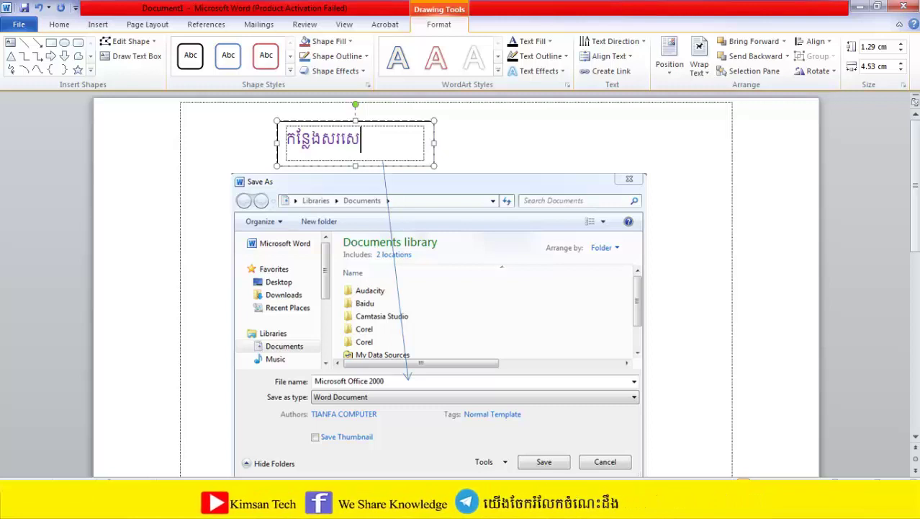
{"action": "type", "text": "រឈ"}
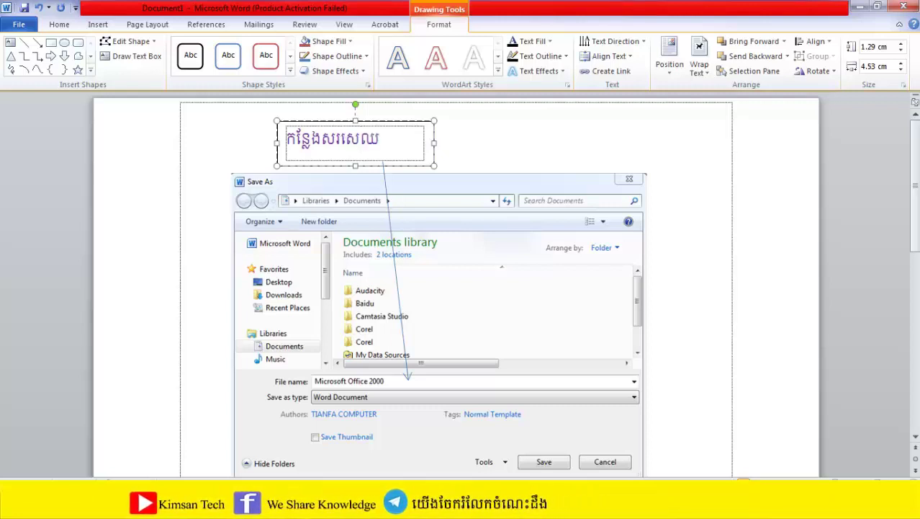
{"action": "type", "text": "្មោះ"}
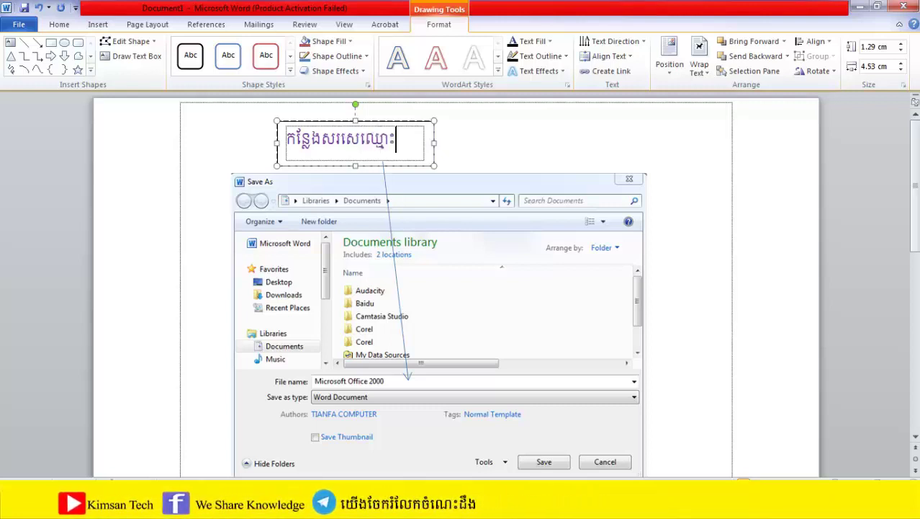
{"action": "type", "text": "ឯក"}
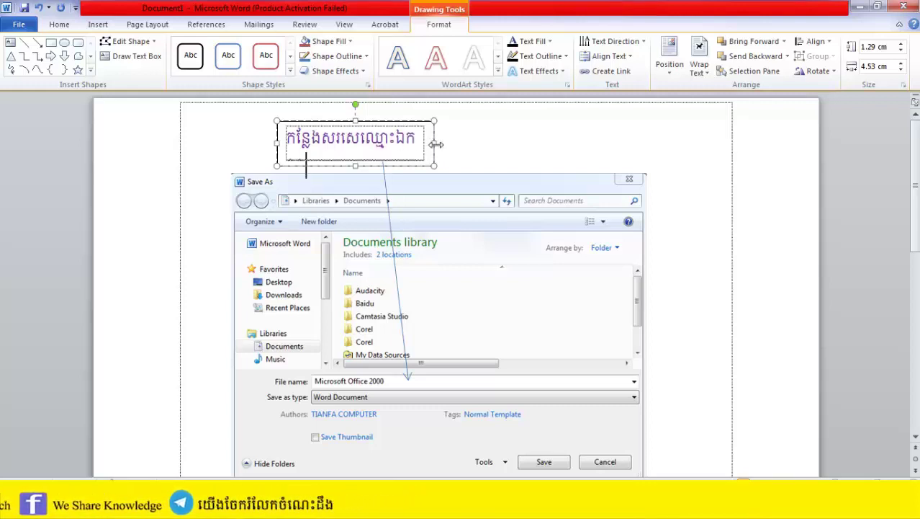
{"action": "left_click_drag", "start_coordinate": [436, 144], "coordinate": [469, 143]}
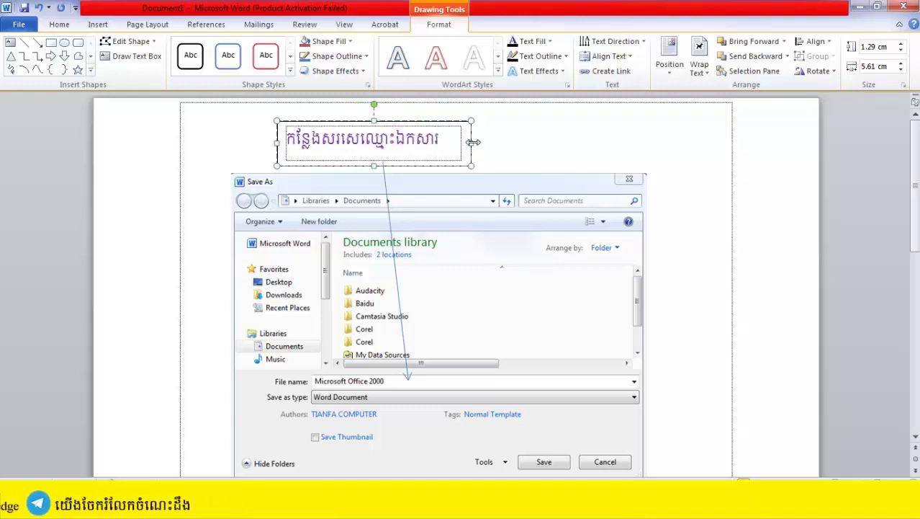
{"action": "left_click_drag", "start_coordinate": [463, 140], "coordinate": [456, 141]}
{"action": "left_click", "coordinate": [494, 186]}
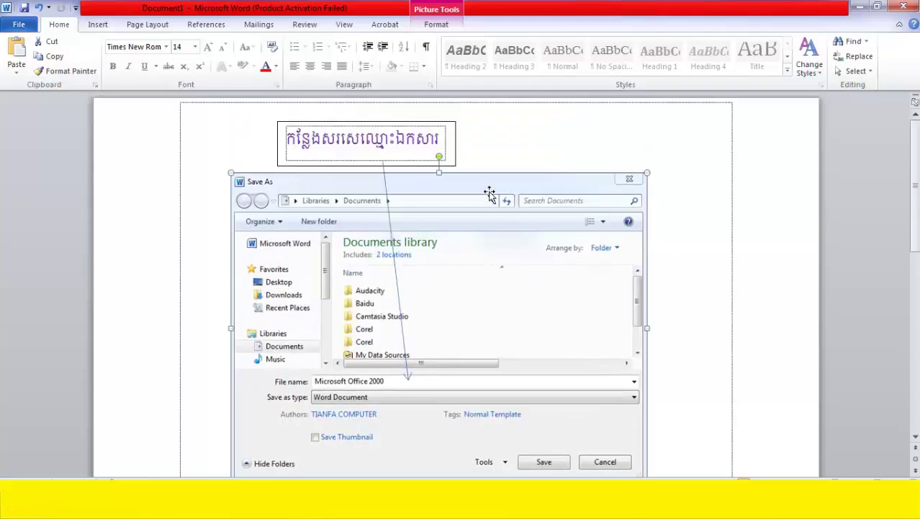
- Apply the thick black frame picture style to the Save As screenshot
{"action": "left_click", "coordinate": [434, 26]}
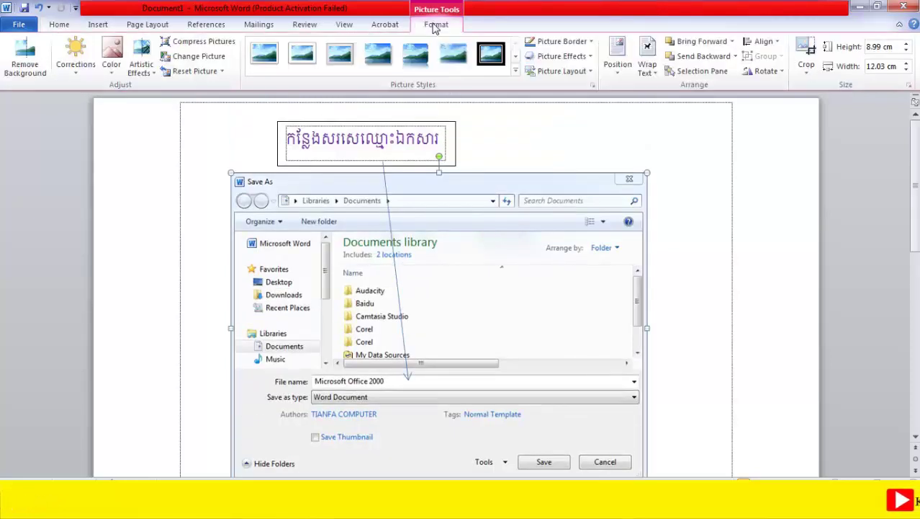
{"action": "left_click", "coordinate": [516, 74]}
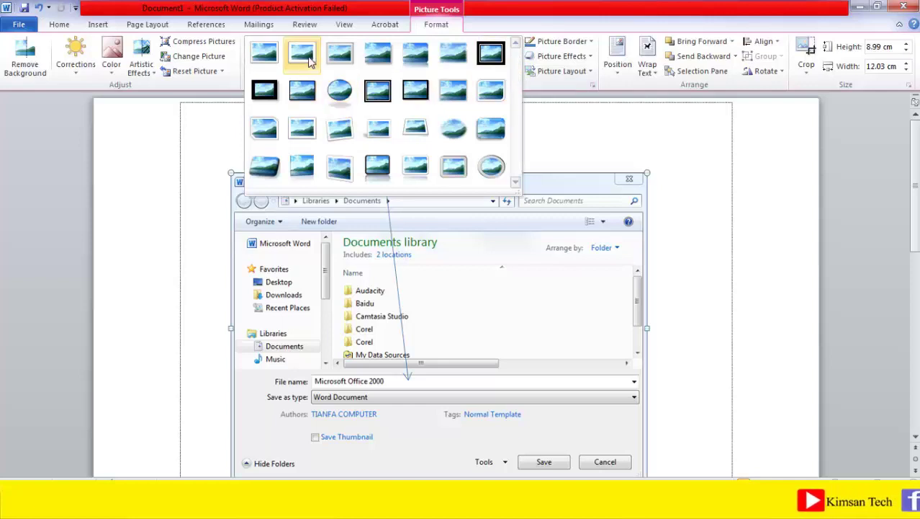
{"action": "left_click", "coordinate": [303, 95]}
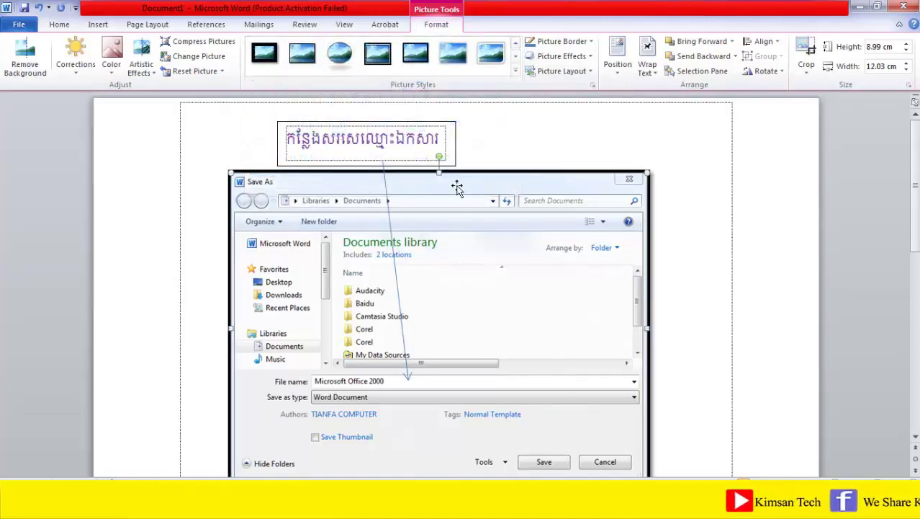
- Look through the Picture Border colour and weight options without changing anything, then deselect the picture
{"action": "left_click", "coordinate": [590, 57]}
{"action": "left_click", "coordinate": [591, 42]}
{"action": "mouse_move", "coordinate": [569, 185]}
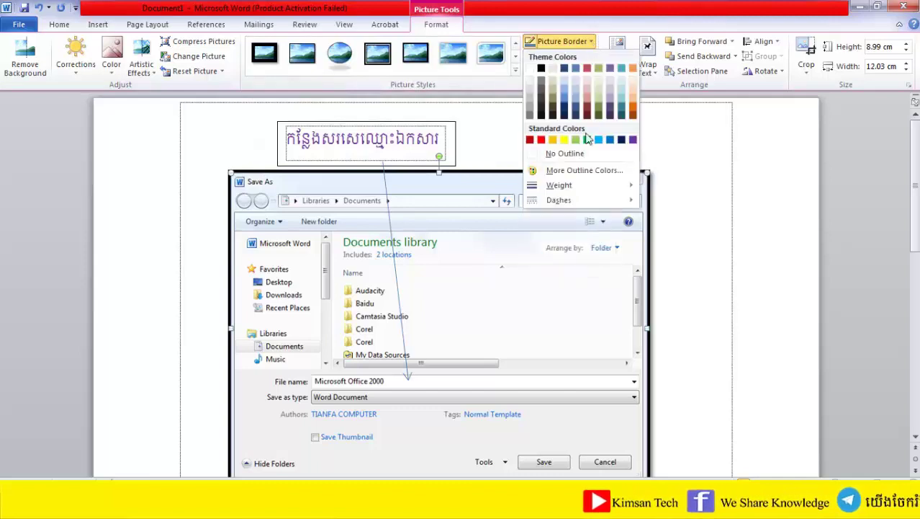
{"action": "left_click", "coordinate": [680, 139]}
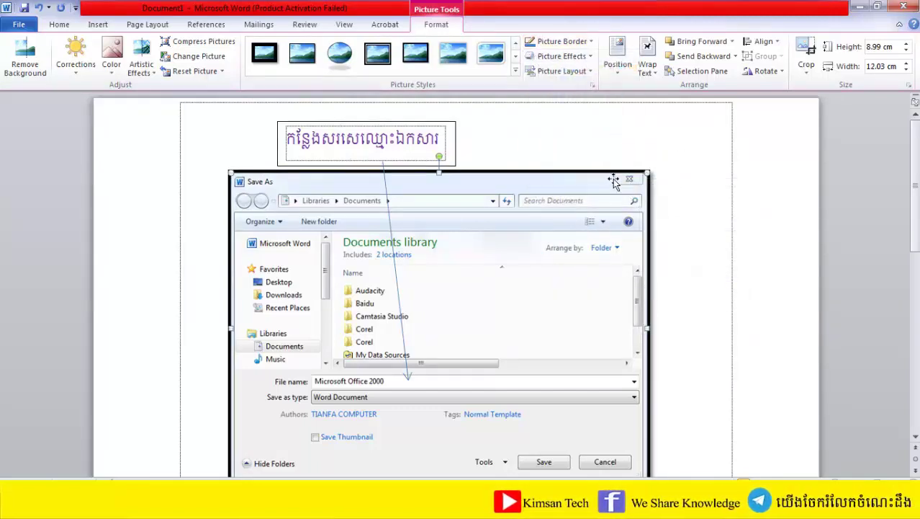
{"action": "left_click", "coordinate": [592, 42]}
{"action": "mouse_move", "coordinate": [560, 185]}
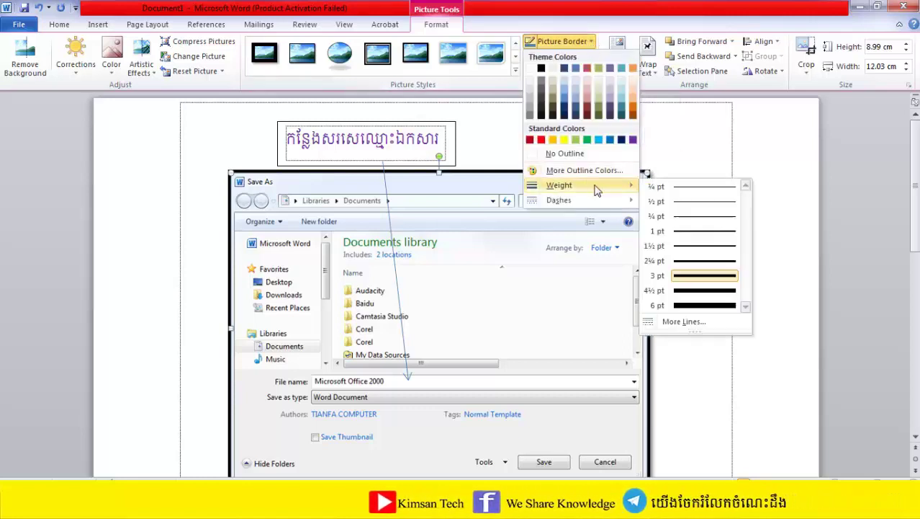
{"action": "left_click", "coordinate": [698, 216]}
{"action": "left_click", "coordinate": [690, 206]}
{"action": "scroll", "coordinate": [690, 205], "scroll_direction": "down", "scroll_amount": 5}
- Scroll around the page, selecting and deselecting the Save As screenshot
{"action": "scroll", "coordinate": [663, 216], "scroll_direction": "up", "scroll_amount": 3}
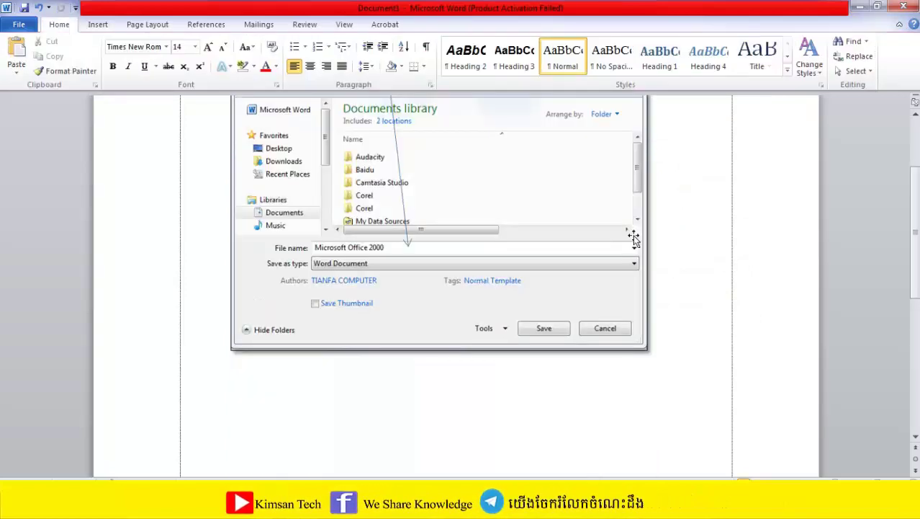
{"action": "scroll", "coordinate": [633, 237], "scroll_direction": "up", "scroll_amount": 3}
{"action": "left_click", "coordinate": [522, 227]}
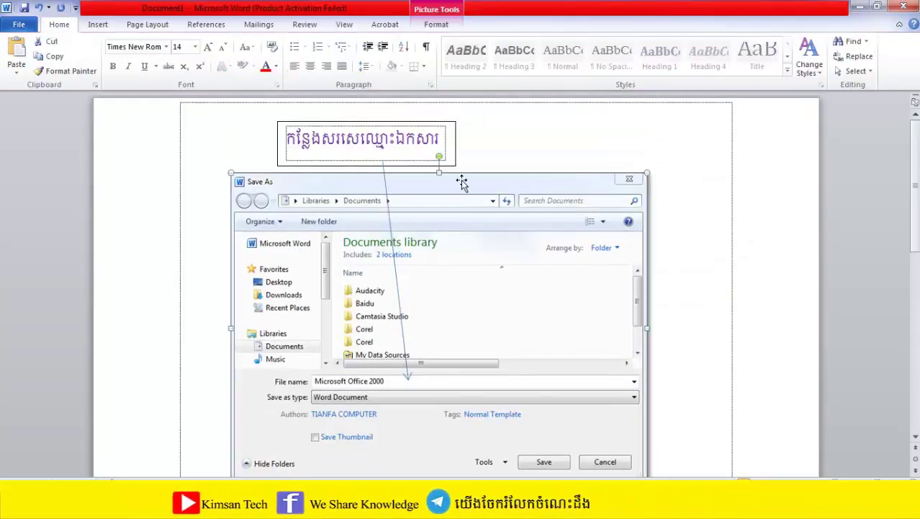
{"action": "left_click", "coordinate": [482, 148]}
{"action": "scroll", "coordinate": [482, 178], "scroll_direction": "down", "scroll_amount": 5}
{"action": "scroll", "coordinate": [469, 212], "scroll_direction": "down", "scroll_amount": 3}
{"action": "scroll", "coordinate": [469, 212], "scroll_direction": "down", "scroll_amount": 2}
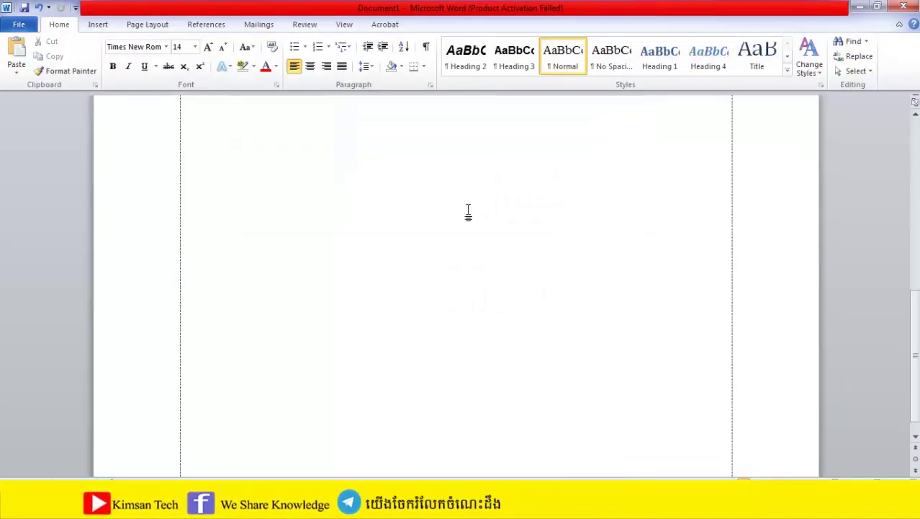
{"action": "scroll", "coordinate": [469, 212], "scroll_direction": "up", "scroll_amount": 7}
{"action": "left_click", "coordinate": [465, 211]}
{"action": "scroll", "coordinate": [394, 267], "scroll_direction": "down", "scroll_amount": 5}
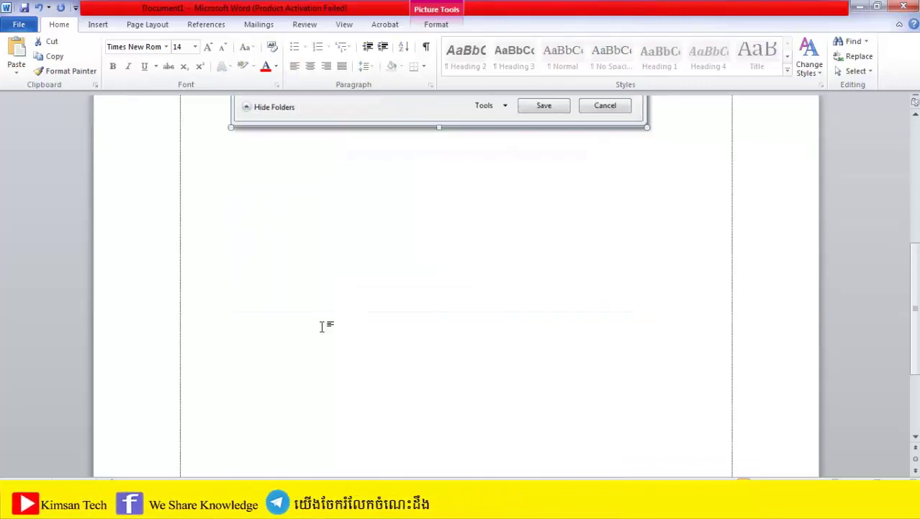
{"action": "scroll", "coordinate": [317, 334], "scroll_direction": "down", "scroll_amount": 3}
{"action": "scroll", "coordinate": [378, 274], "scroll_direction": "up", "scroll_amount": 2}
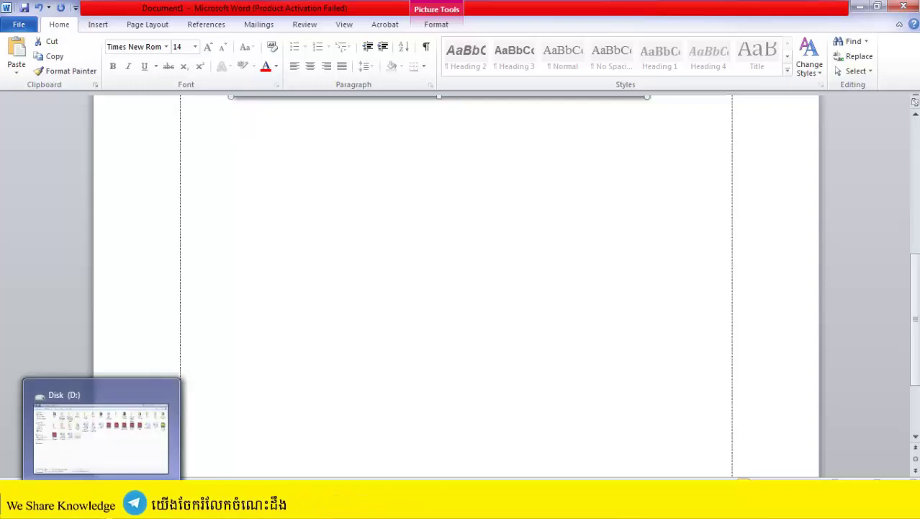
{"action": "scroll", "coordinate": [442, 329], "scroll_direction": "up", "scroll_amount": 2}
{"action": "scroll", "coordinate": [475, 310], "scroll_direction": "up", "scroll_amount": 3}
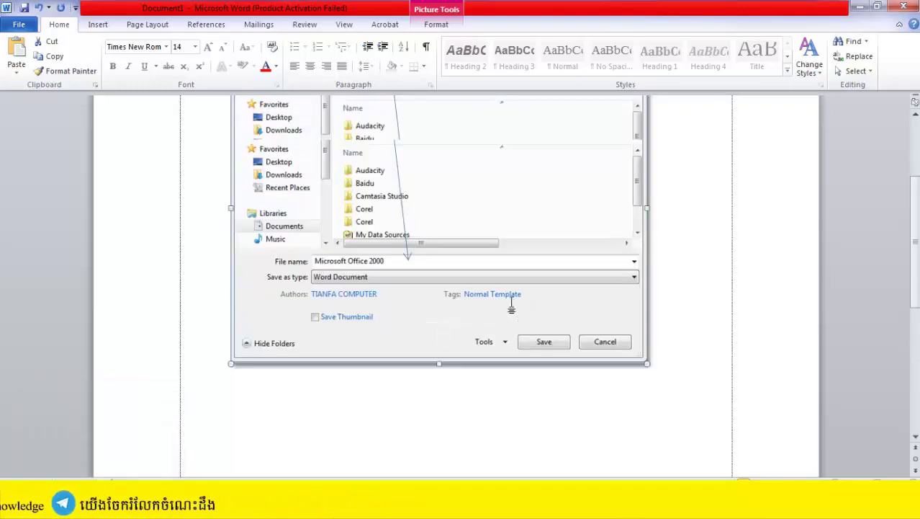
{"action": "scroll", "coordinate": [641, 241], "scroll_direction": "up", "scroll_amount": 2}
{"action": "scroll", "coordinate": [641, 241], "scroll_direction": "up", "scroll_amount": 1}
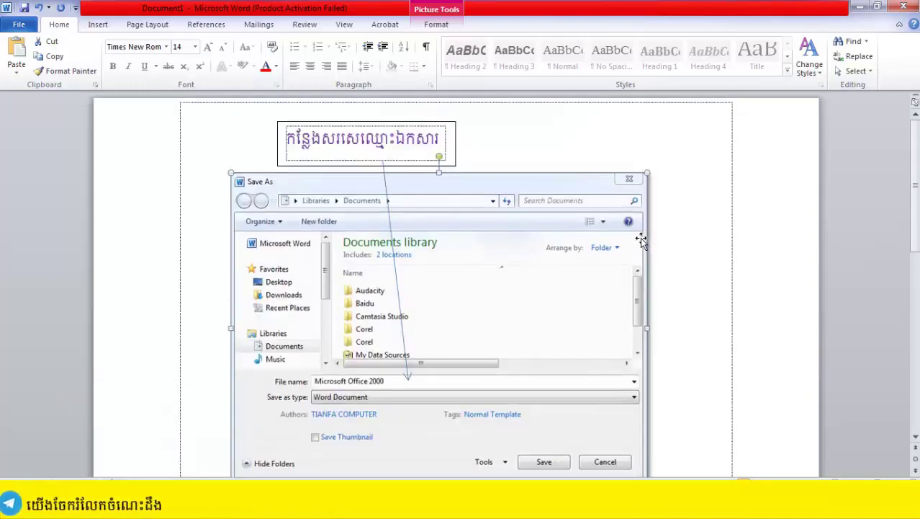
{"action": "left_click", "coordinate": [470, 148]}
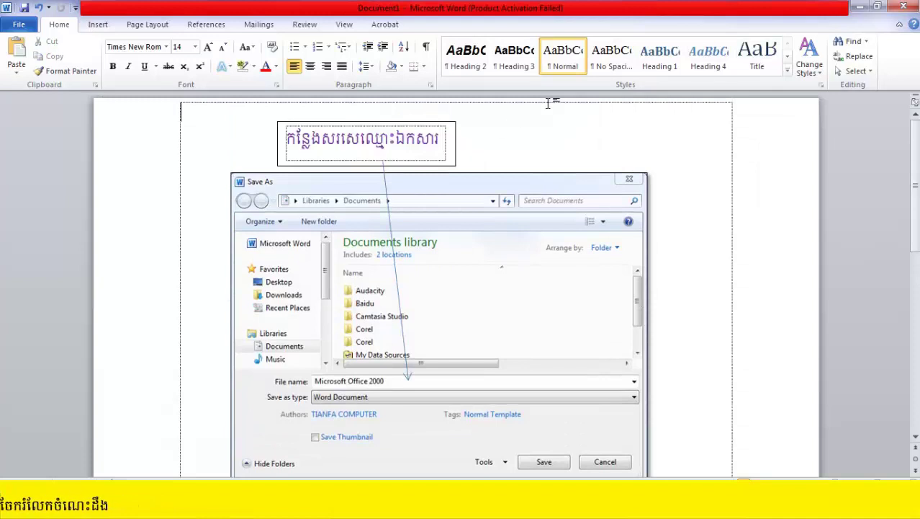
{"action": "left_click", "coordinate": [628, 180]}
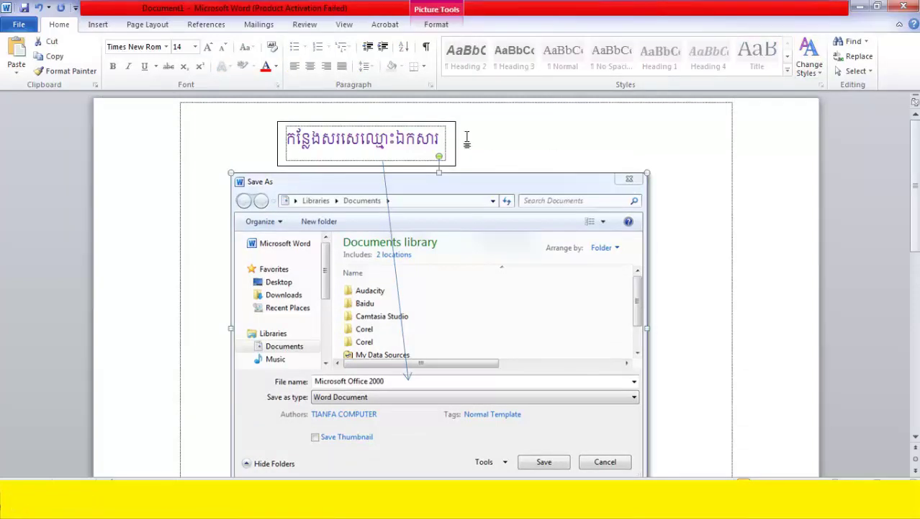
- Delete the Khmer text box, the Save As screenshot and the arrow, then minimize Word
{"action": "left_click", "coordinate": [433, 123]}
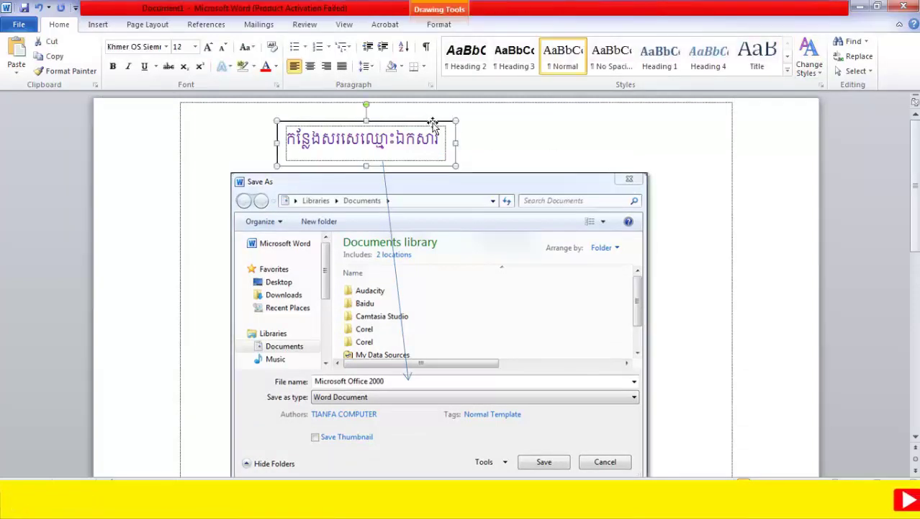
{"action": "key", "text": "Delete"}
{"action": "left_click", "coordinate": [526, 175]}
{"action": "key", "text": "Delete"}
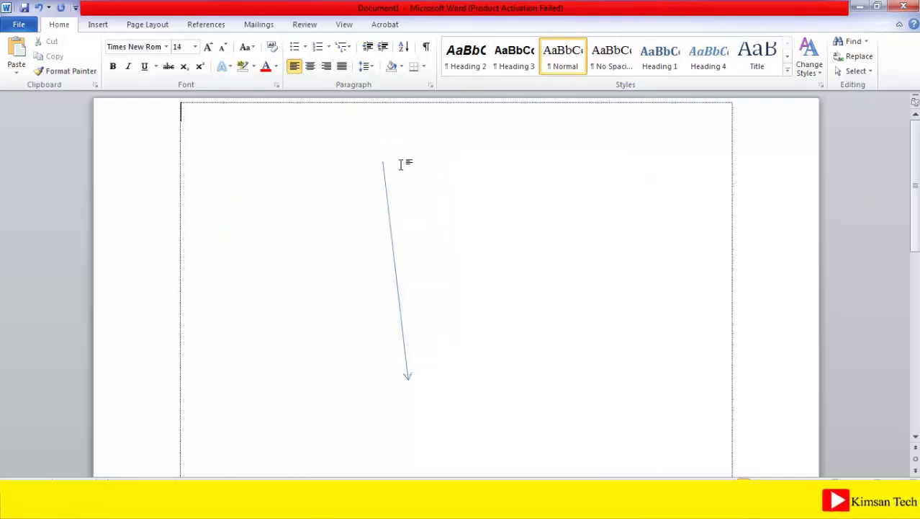
{"action": "key", "text": "Delete"}
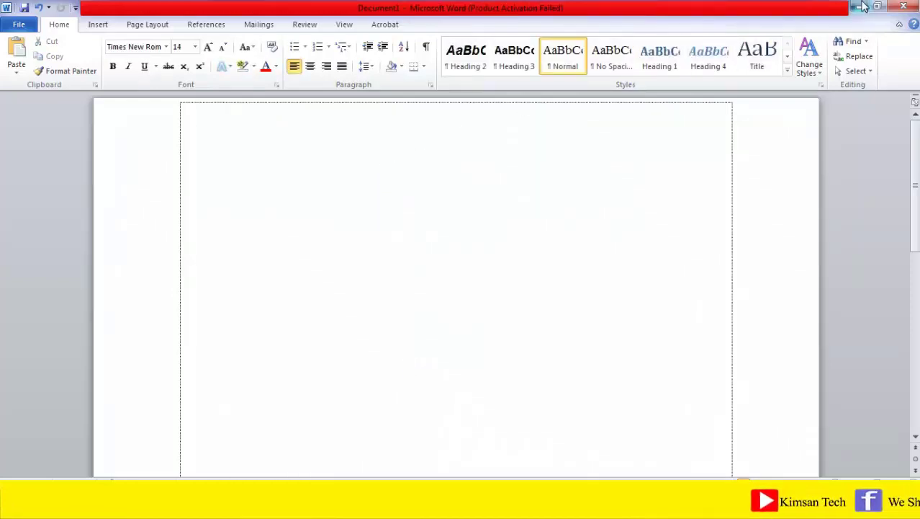
{"action": "left_click", "coordinate": [863, 6]}
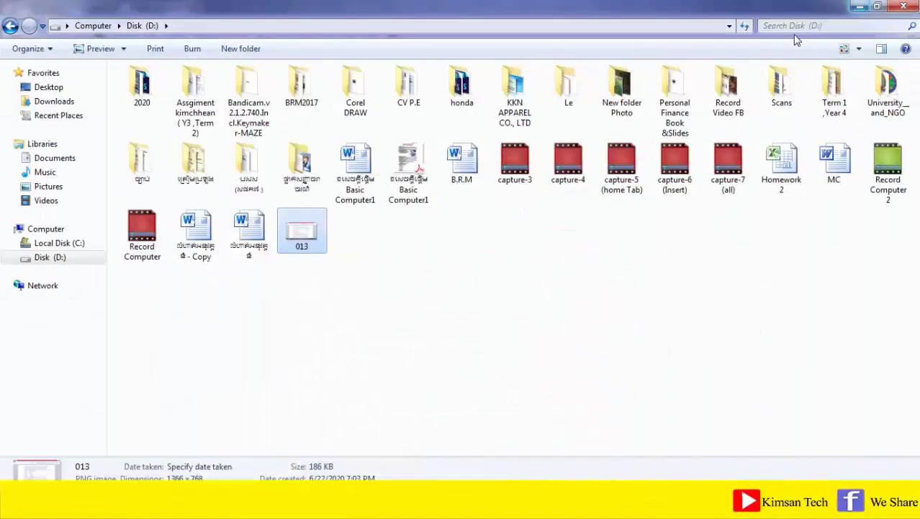
- Open the Homework 2 workbook in Excel and switch to the empty Sheet2
{"action": "left_click", "coordinate": [785, 164]}
{"action": "right_click", "coordinate": [785, 164]}
{"action": "left_click", "coordinate": [738, 146]}
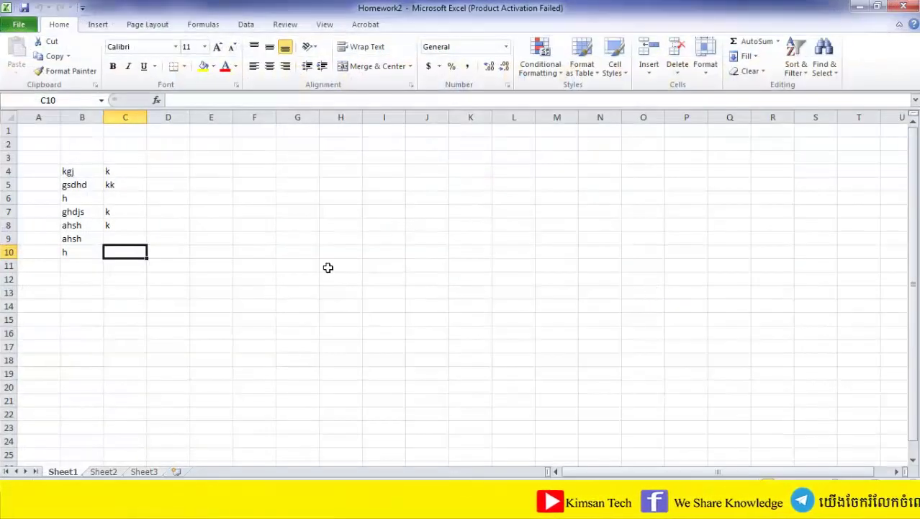
{"action": "left_click", "coordinate": [103, 471]}
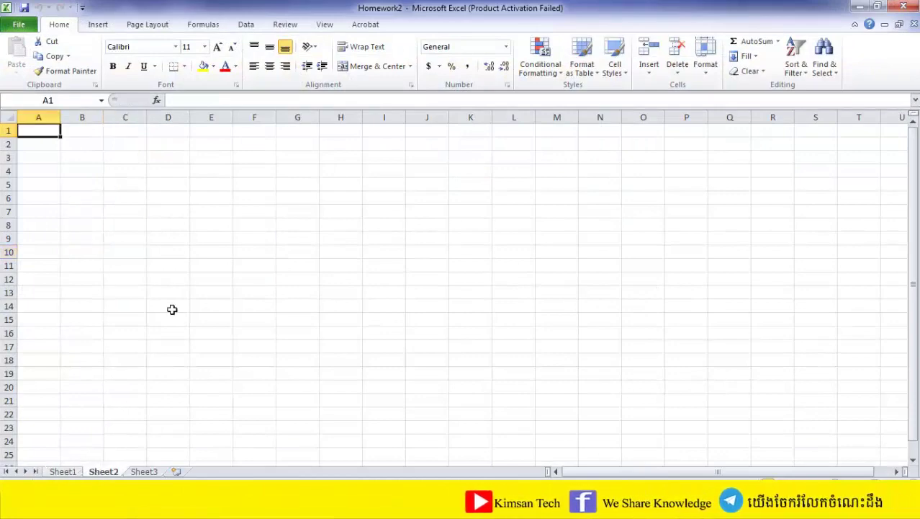
- Dismiss the Office activation message and launch Snipping Tool by searching 'sn'
{"action": "left_click", "coordinate": [17, 505]}
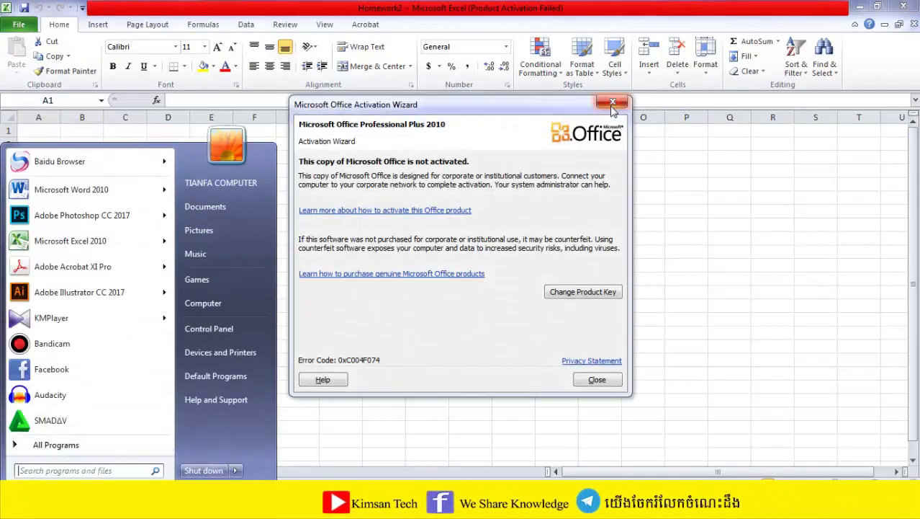
{"action": "left_click", "coordinate": [612, 104]}
{"action": "key", "text": "super"}
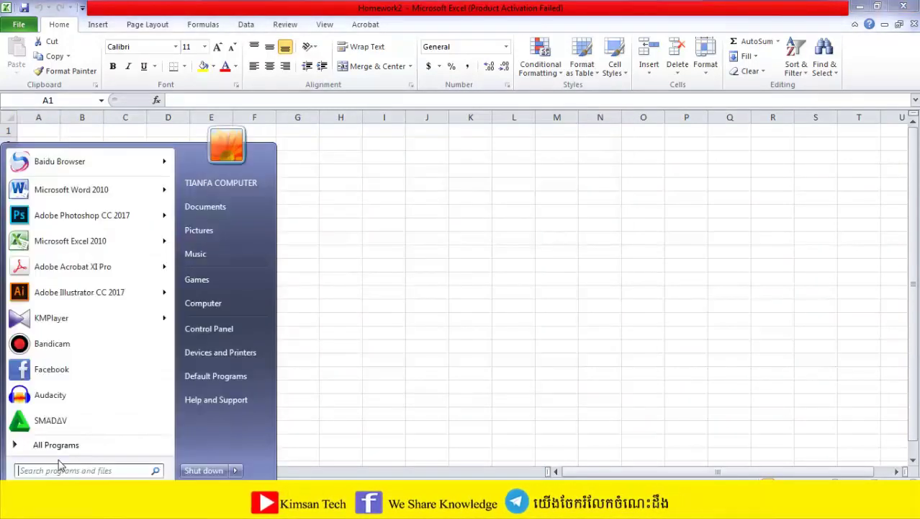
{"action": "left_click", "coordinate": [62, 471]}
{"action": "type", "text": "sni"}
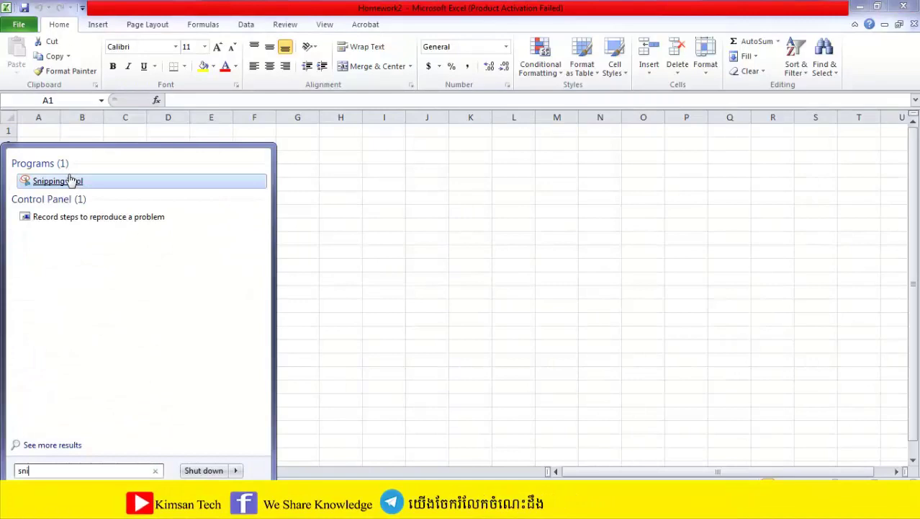
{"action": "left_click", "coordinate": [70, 179]}
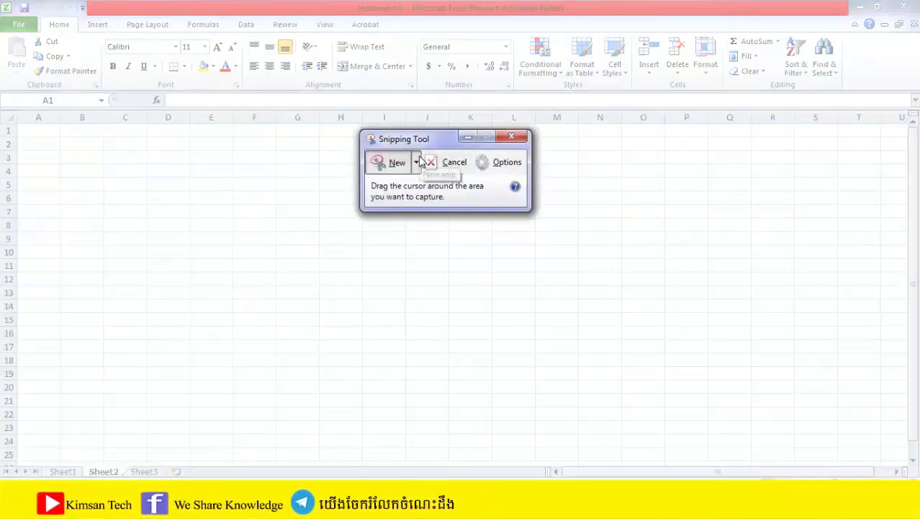
- Take a full-screen snip of Excel and save it as 014 PNG on Disk (D:)
{"action": "left_click", "coordinate": [416, 162]}
{"action": "left_click", "coordinate": [421, 226]}
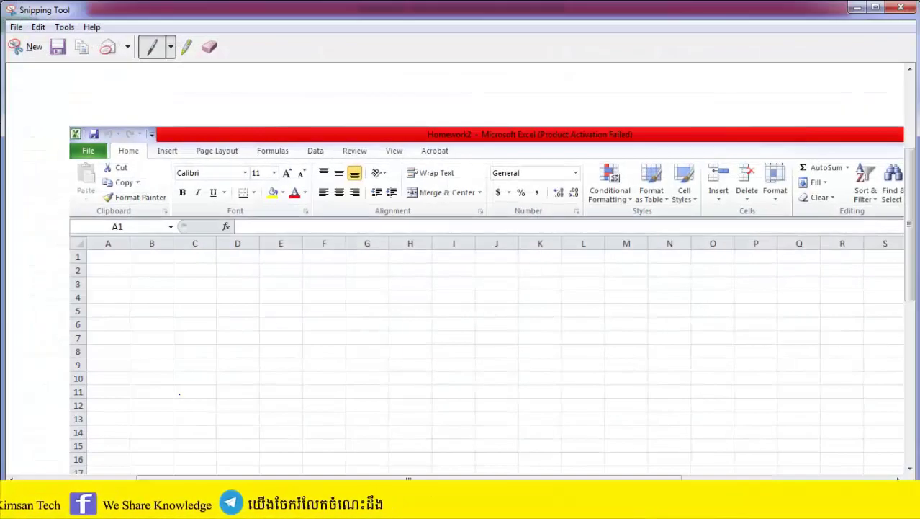
{"action": "left_click", "coordinate": [62, 55]}
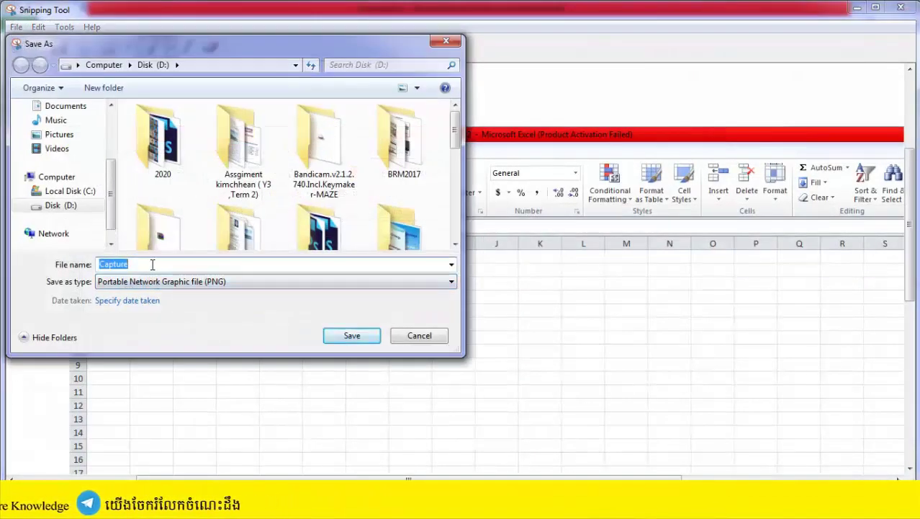
{"action": "type", "text": "14"}
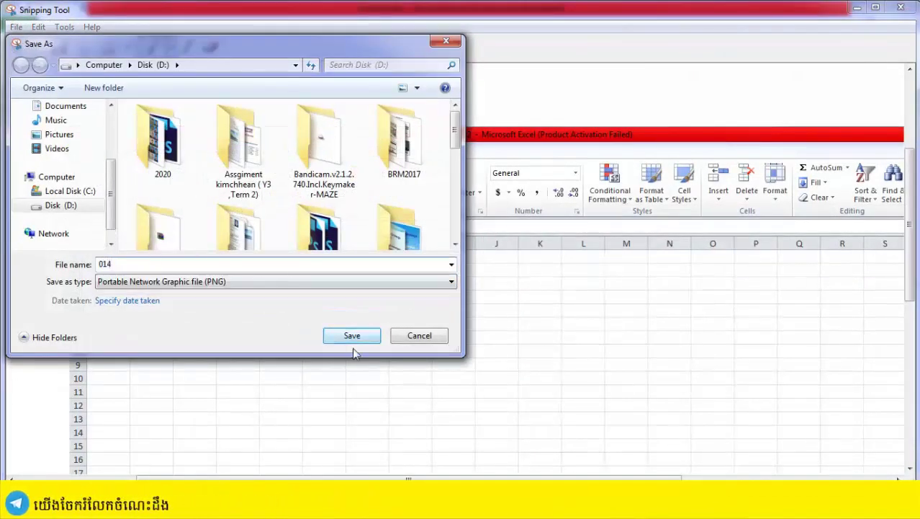
{"action": "left_click", "coordinate": [358, 336]}
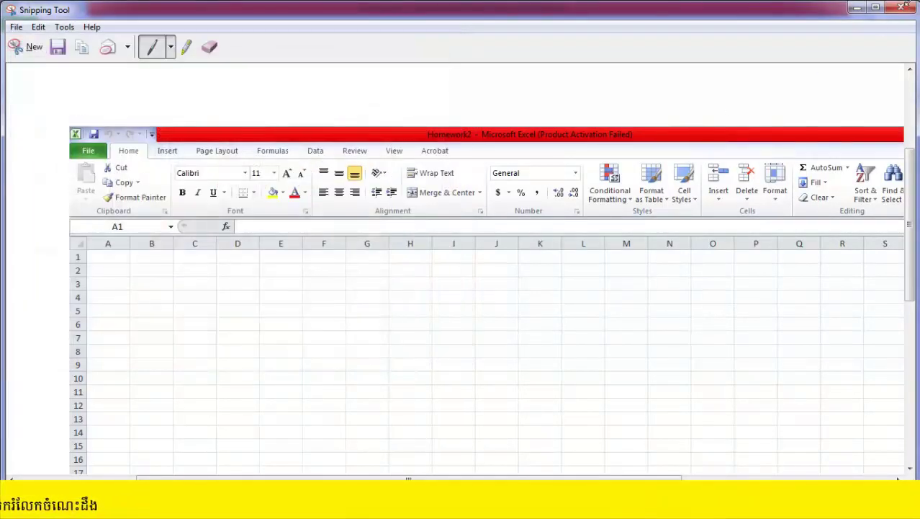
{"action": "left_click", "coordinate": [906, 8]}
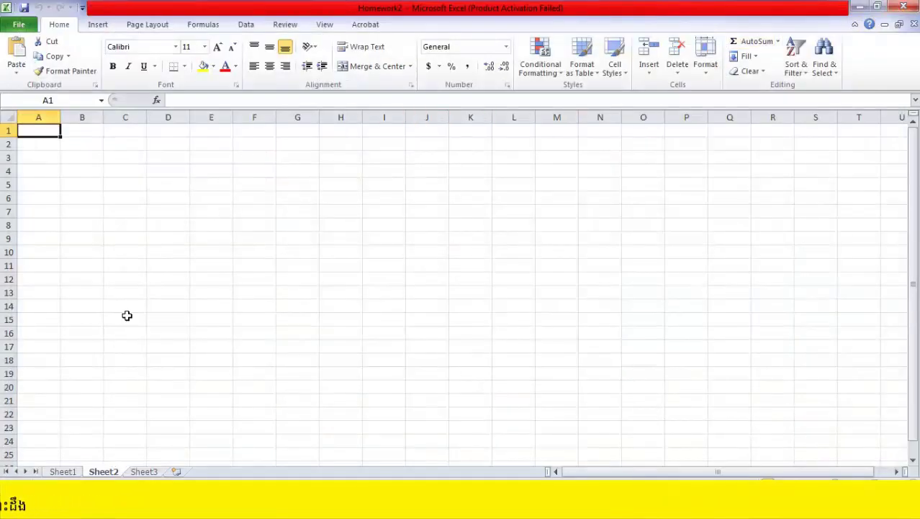
- Close Excel, copy the 014 image in Explorer and paste it onto the Word page
{"action": "left_click", "coordinate": [902, 6]}
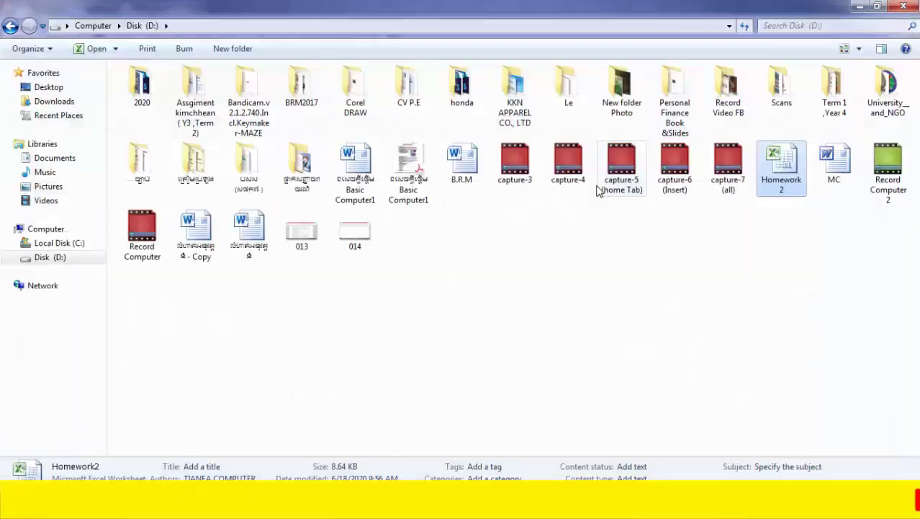
{"action": "right_click", "coordinate": [349, 230]}
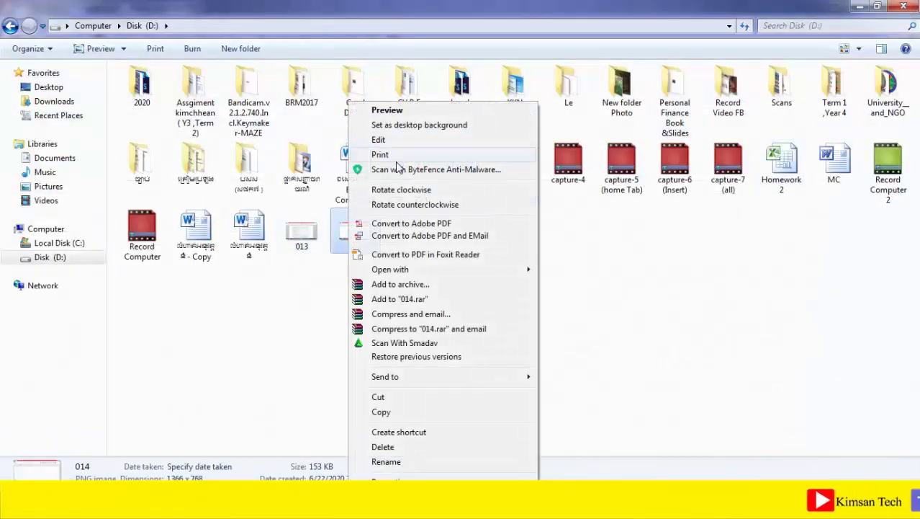
{"action": "left_click", "coordinate": [380, 411]}
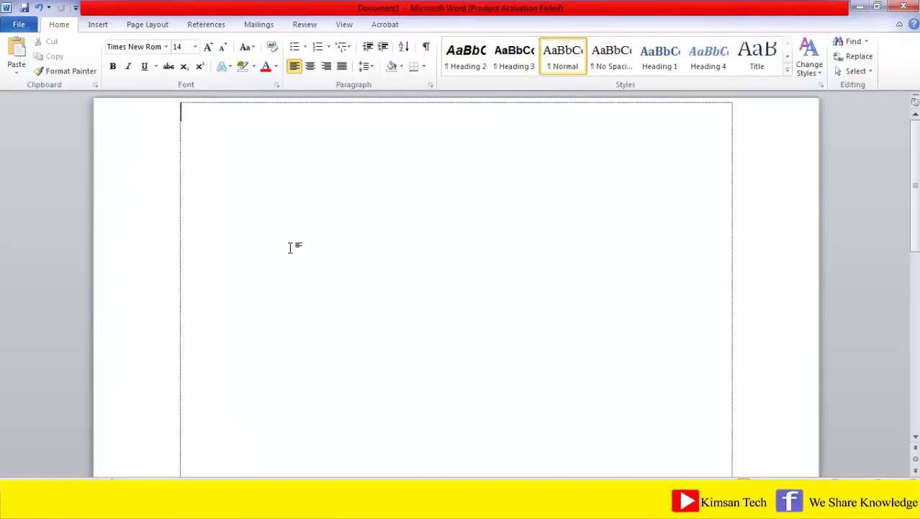
{"action": "right_click", "coordinate": [293, 248]}
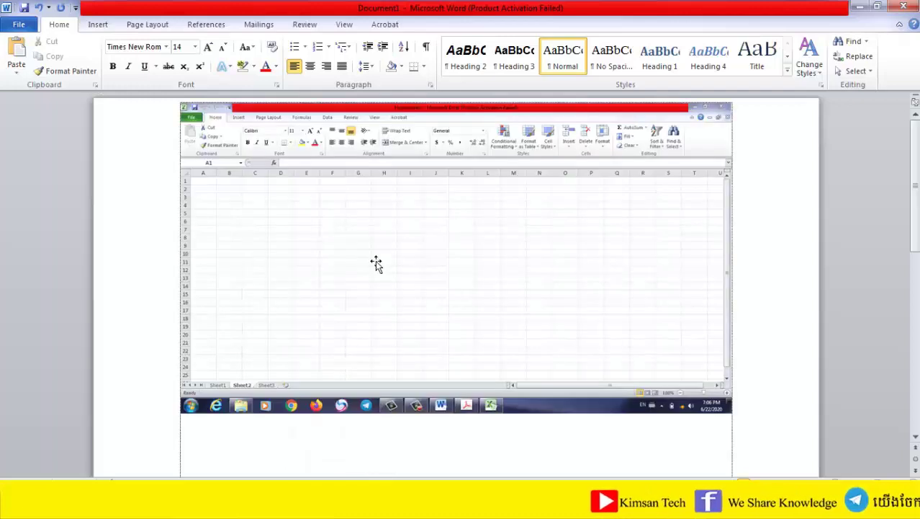